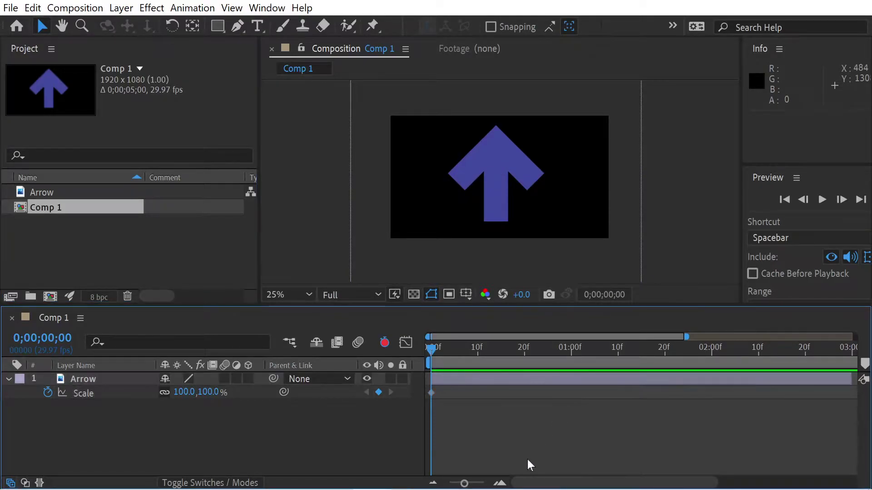
- Extend the Arrow layer to the comp end and keyframe Scale at 0% on frame 0
key(semicolon)
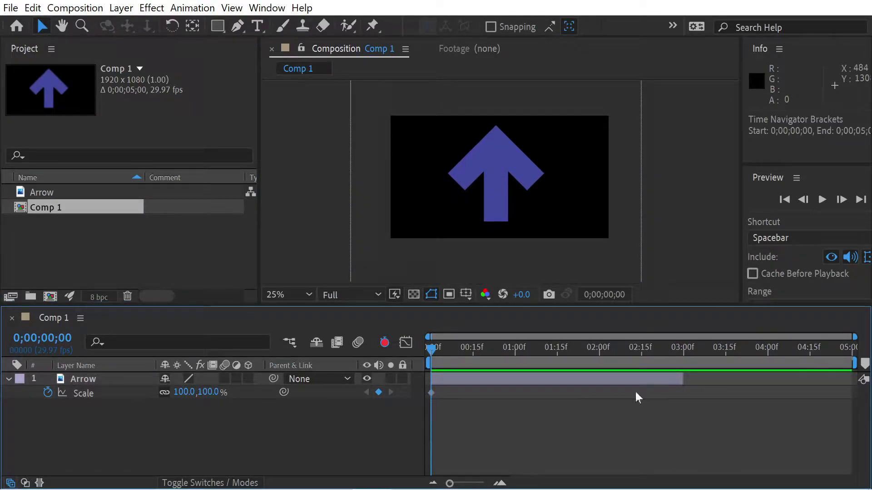
drag(683, 380, 866, 361)
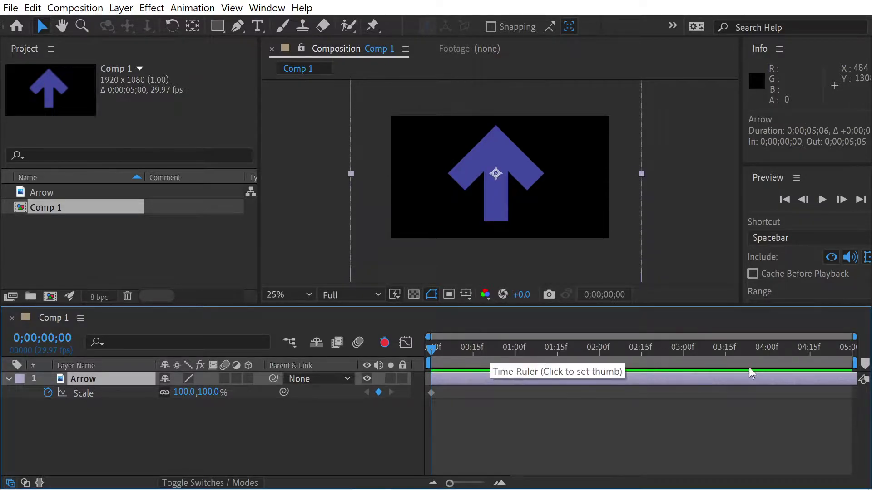
click(459, 356)
drag(459, 355, 427, 355)
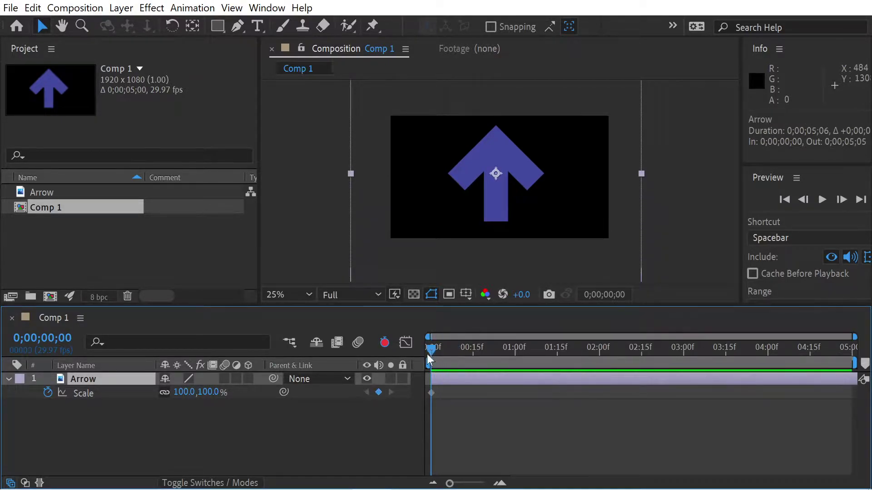
click(179, 386)
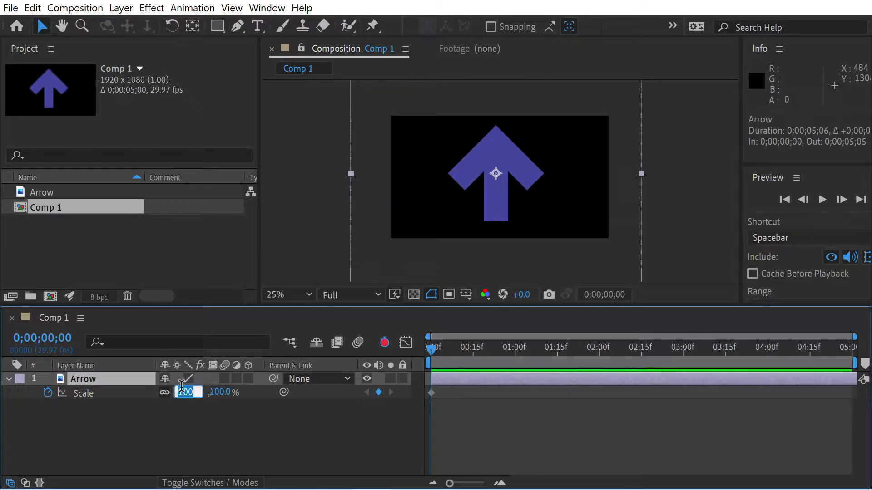
text(0)
key(Tab)
key(Return)
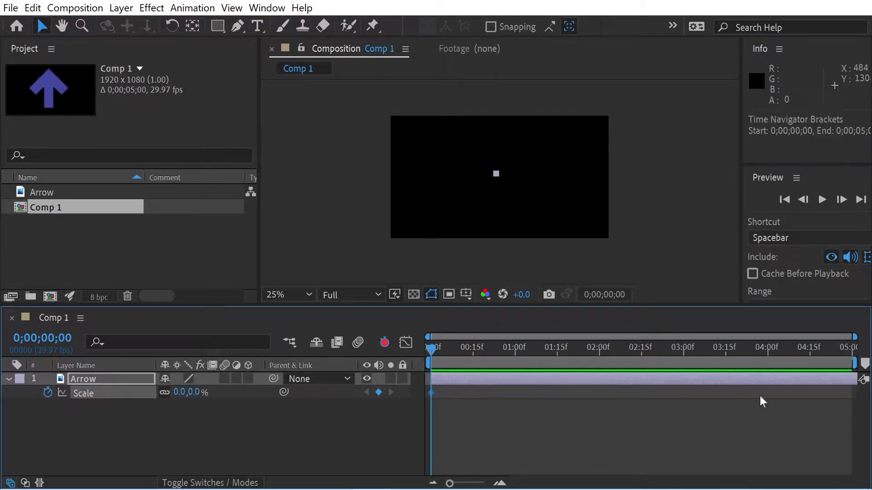
- Keyframe Scale at 100% on 0;00;04;29 and scrub to check the arrow growing
drag(820, 358, 850, 348)
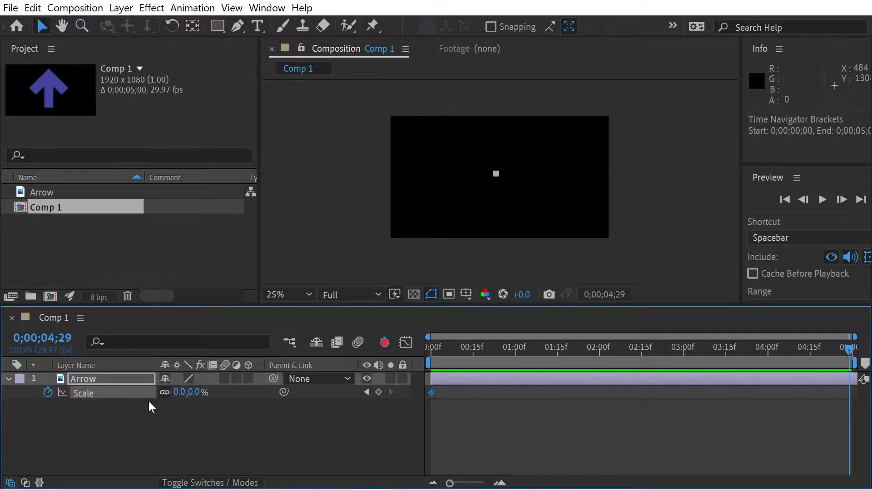
click(181, 392)
text(100)
key(Tab)
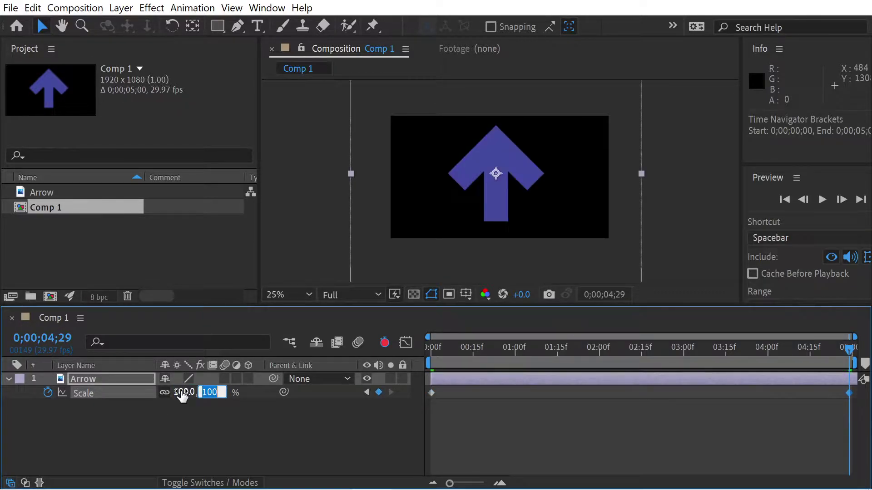
click(455, 350)
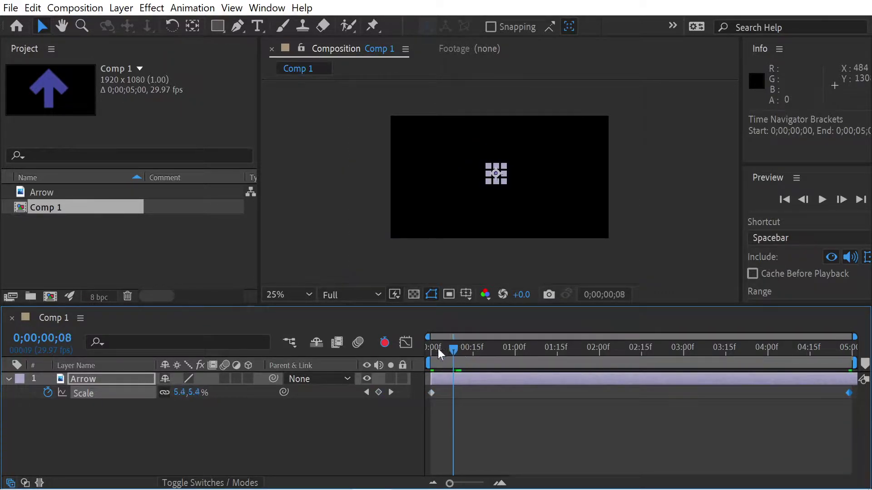
drag(438, 348, 423, 338)
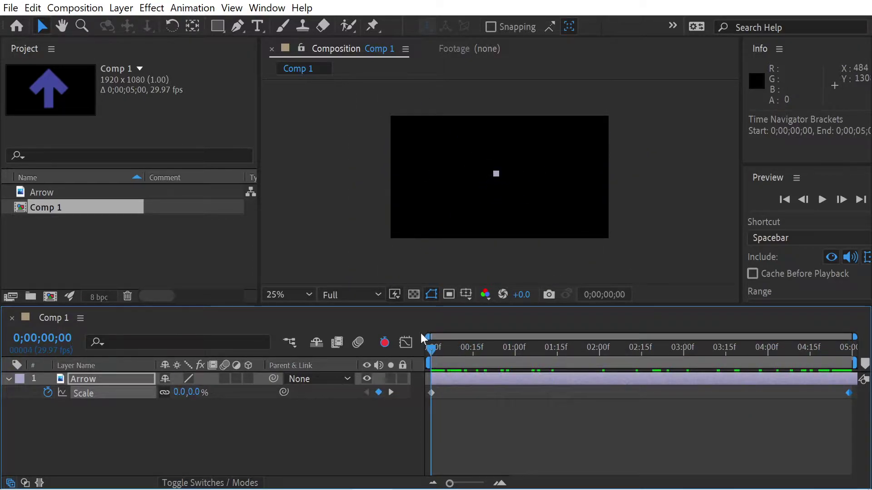
- Inspect the straight Scale value curve in a taller Graph Editor, then return to layer bars
key(shift+F3)
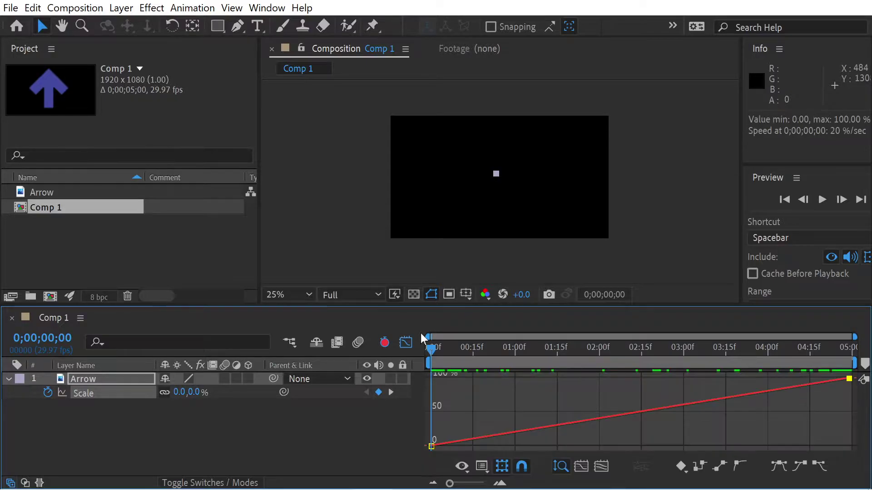
drag(611, 306, 611, 266)
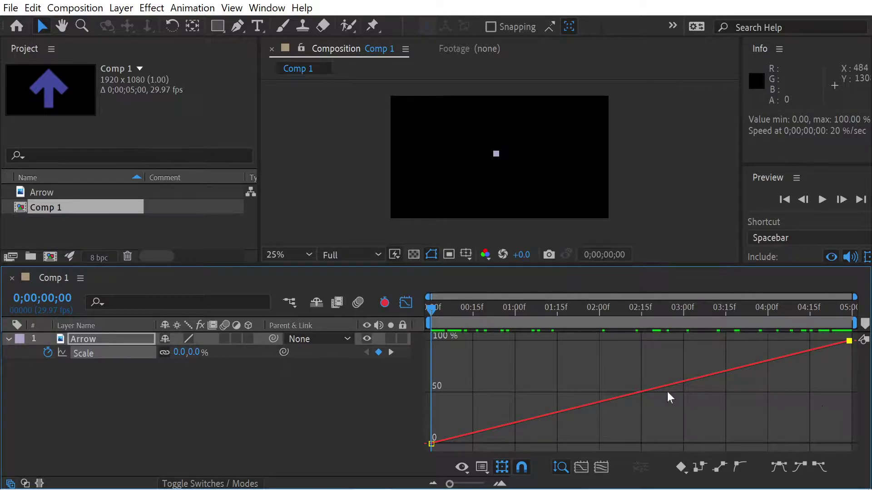
click(431, 444)
right_click(850, 342)
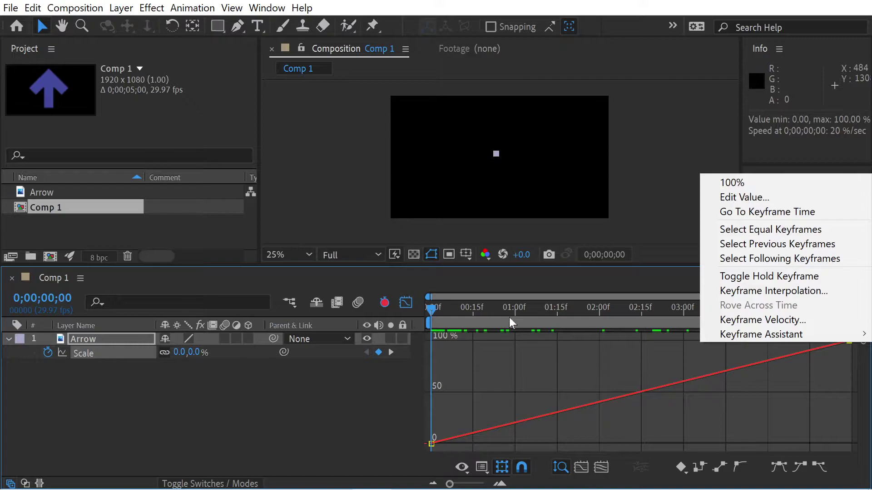
click(125, 388)
click(107, 355)
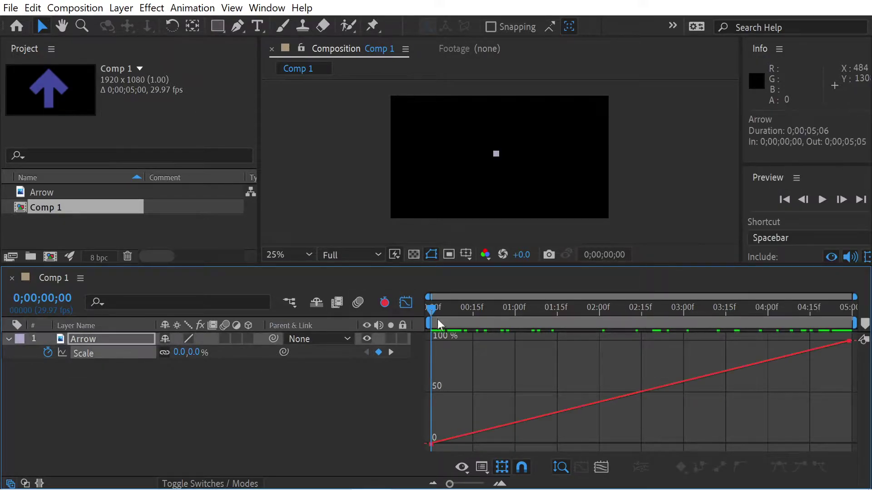
key(shift+F3)
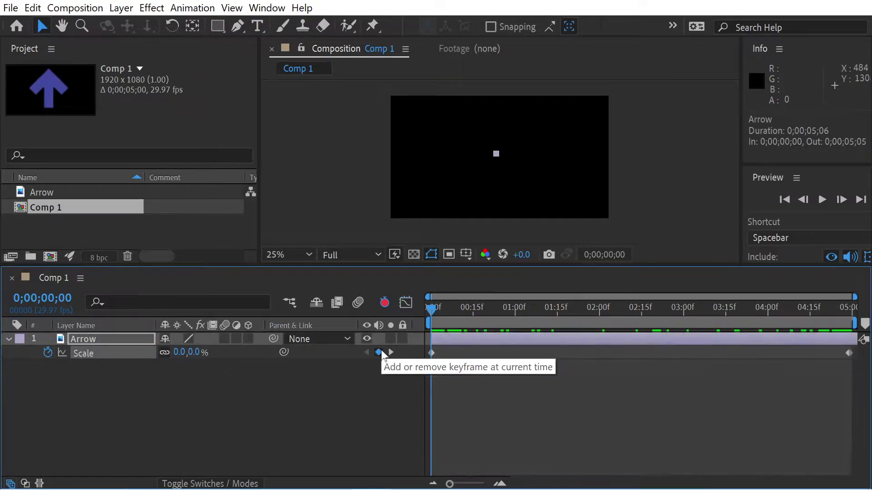
- Convert the first and last Scale keyframes to Auto Bezier
click(430, 353)
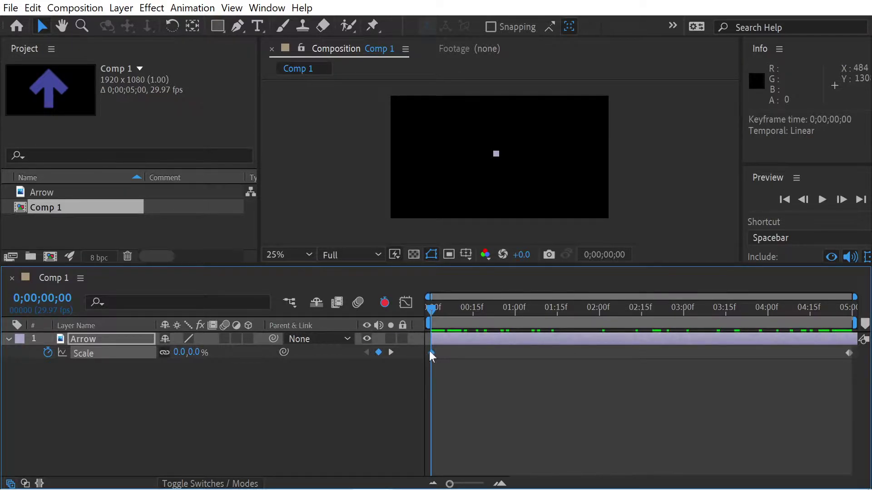
click(491, 443)
click(461, 392)
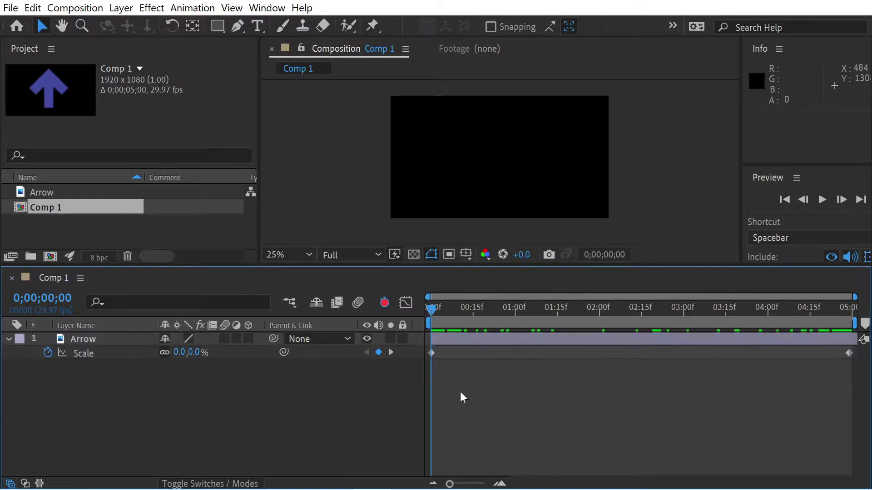
ctrl+click(431, 353)
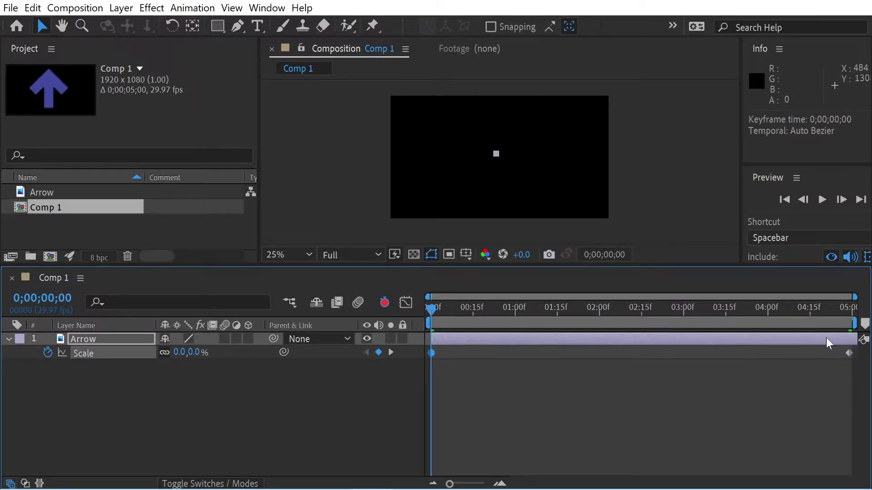
ctrl+click(848, 354)
- Raise the end Scale handle to overshoot about 115% and flatten the start handle for an ease-in
key(shift+F3)
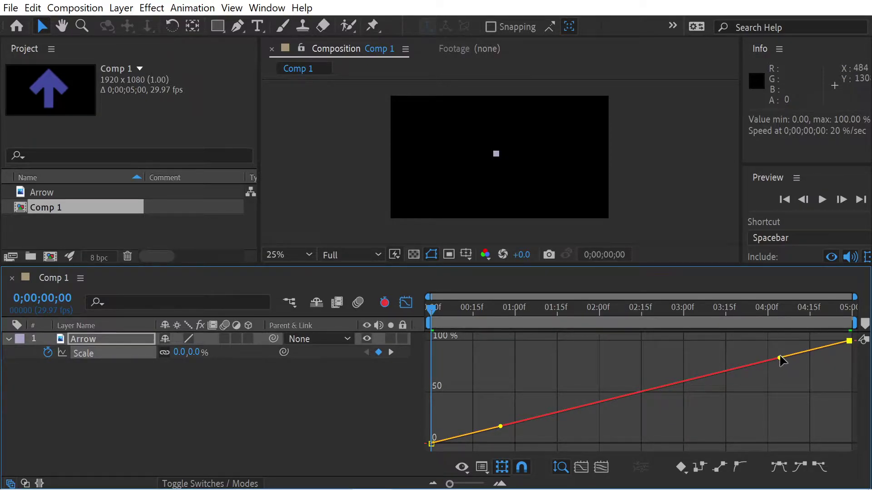
drag(779, 358, 787, 340)
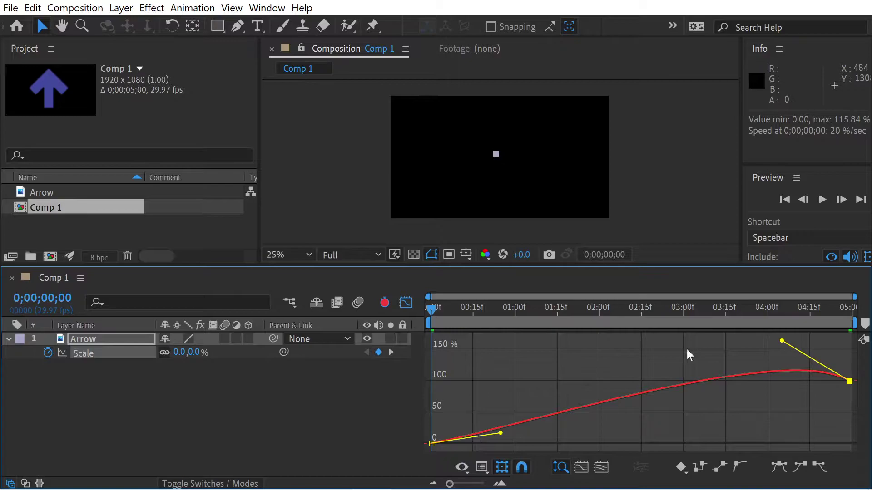
drag(640, 309, 676, 343)
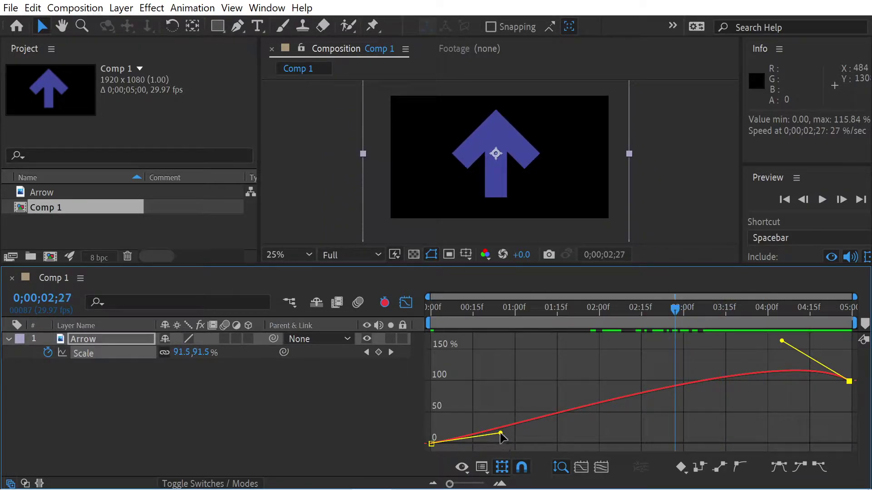
mouse_move(501, 434)
mouse_down()
mouse_move(500, 451)
mouse_move(499, 442)
mouse_up()
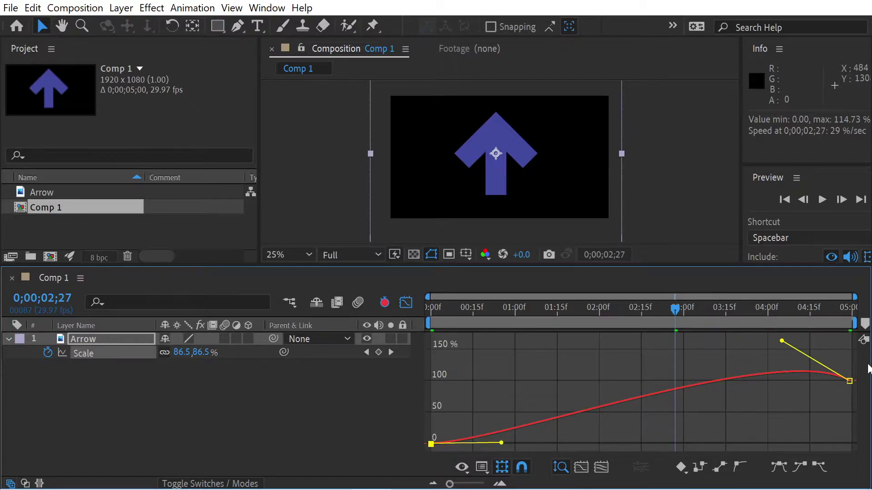
- Reset the end Scale keyframe to remove the overshoot and check it on the value curve
ctrl+click(849, 381)
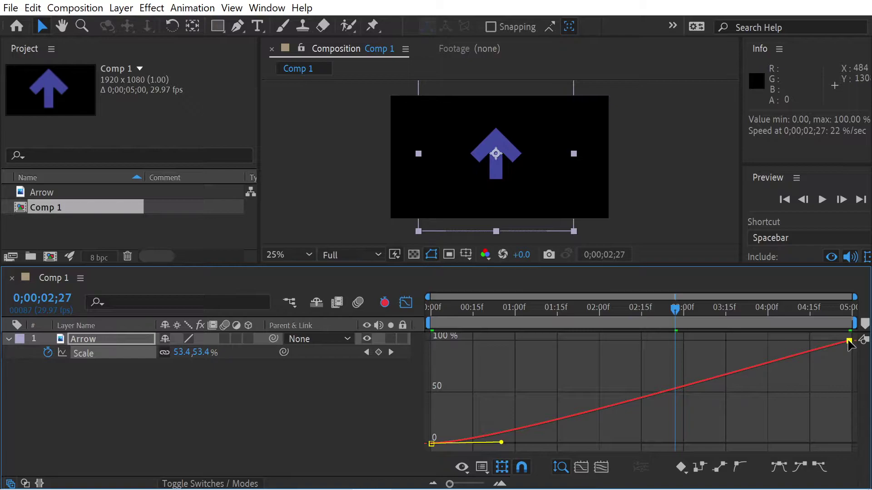
click(97, 355)
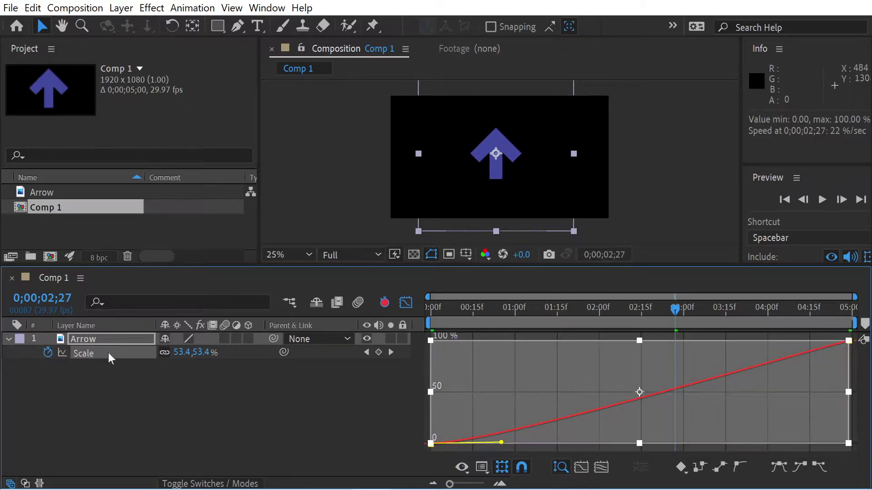
click(179, 398)
key(shift+F3)
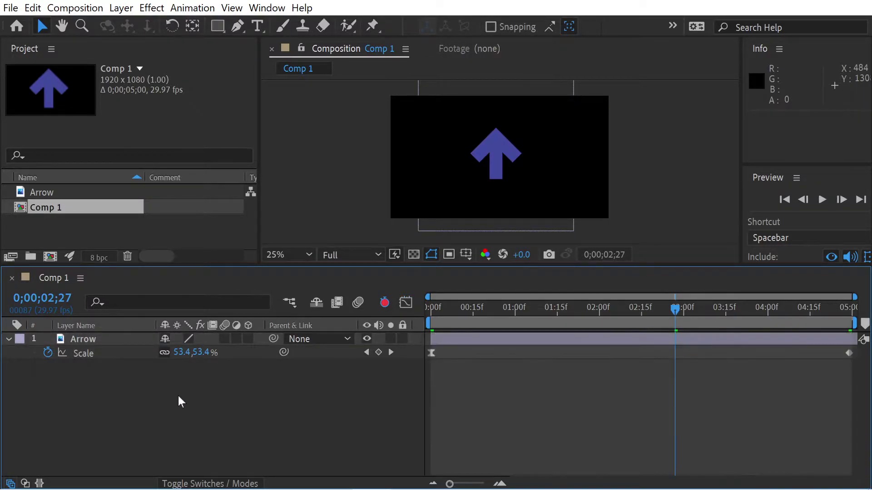
click(849, 353)
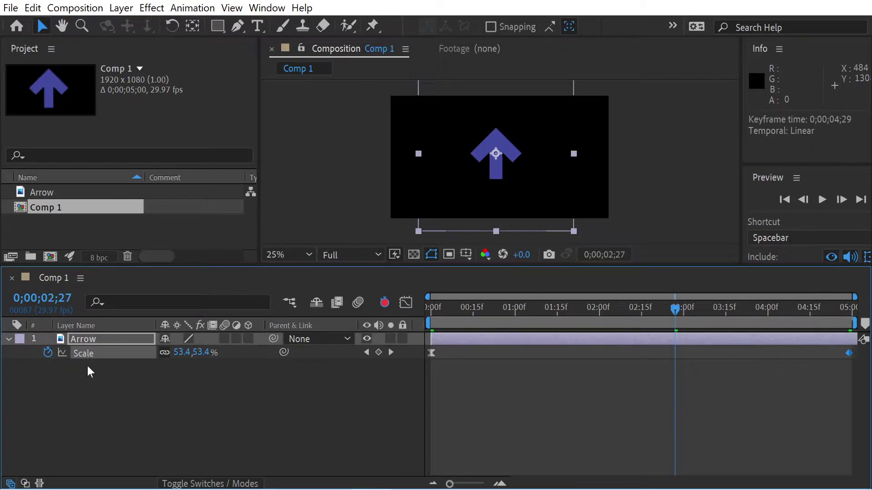
key(shift+F3)
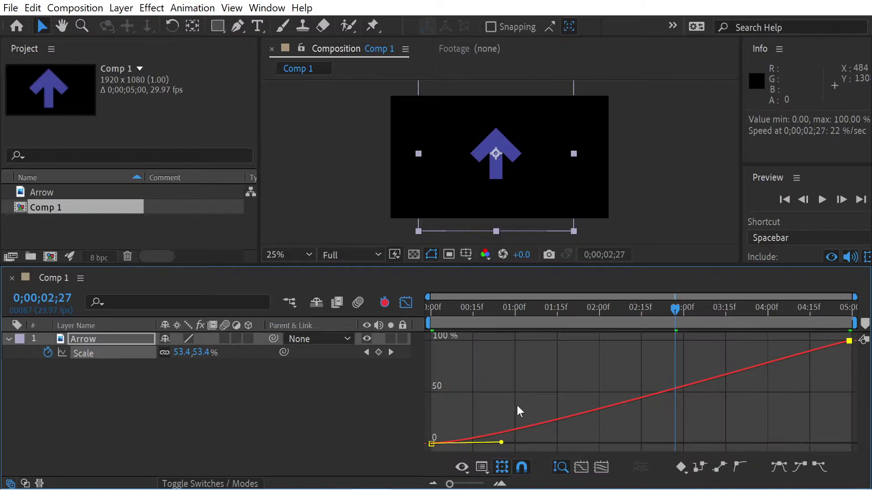
click(849, 346)
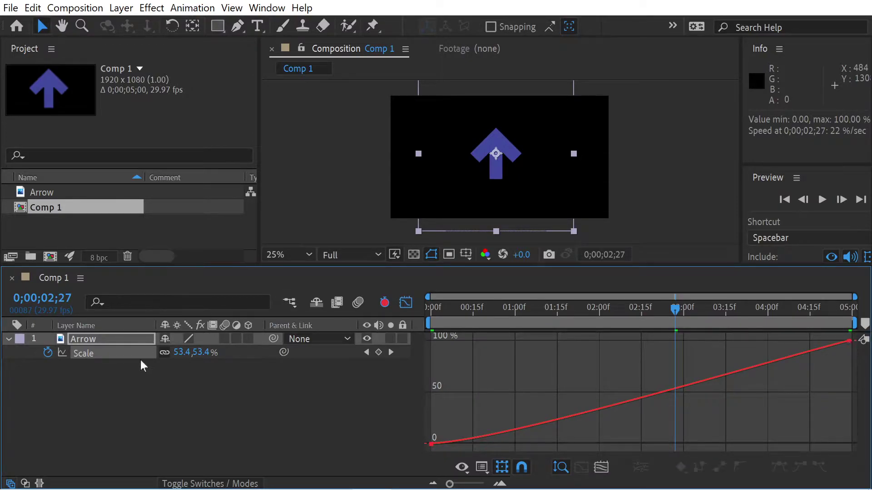
- Select both Scale keyframes and review the Auto Bezier end keyframe on the Scale curve
key(shift+F3)
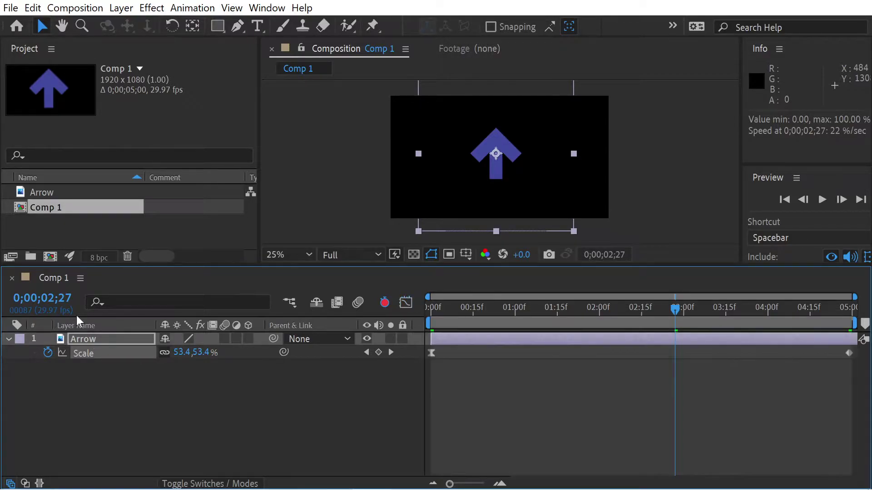
click(848, 353)
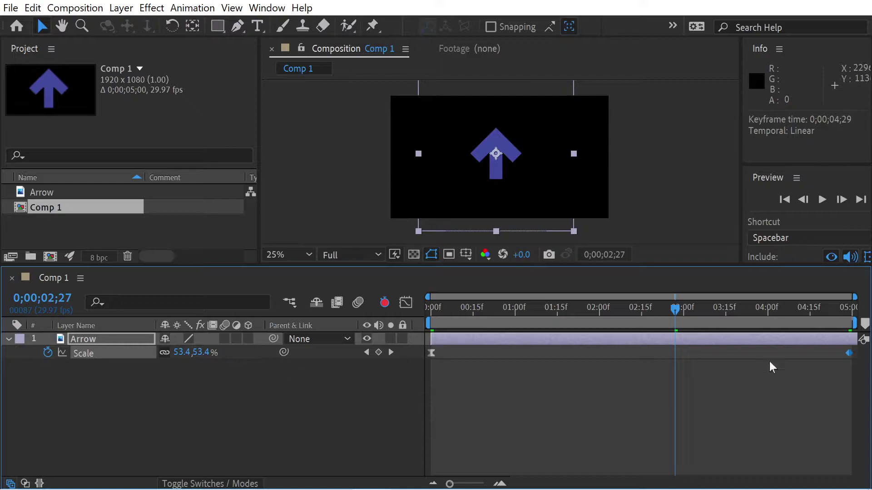
click(90, 356)
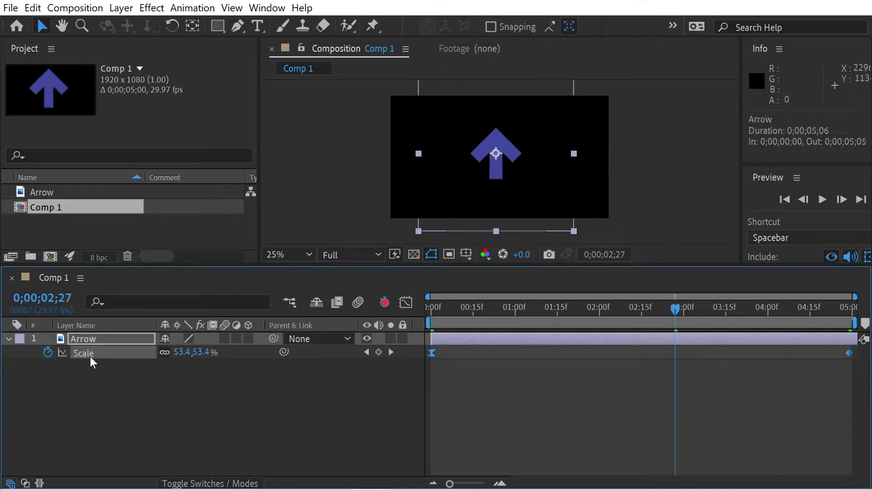
key(shift+F3)
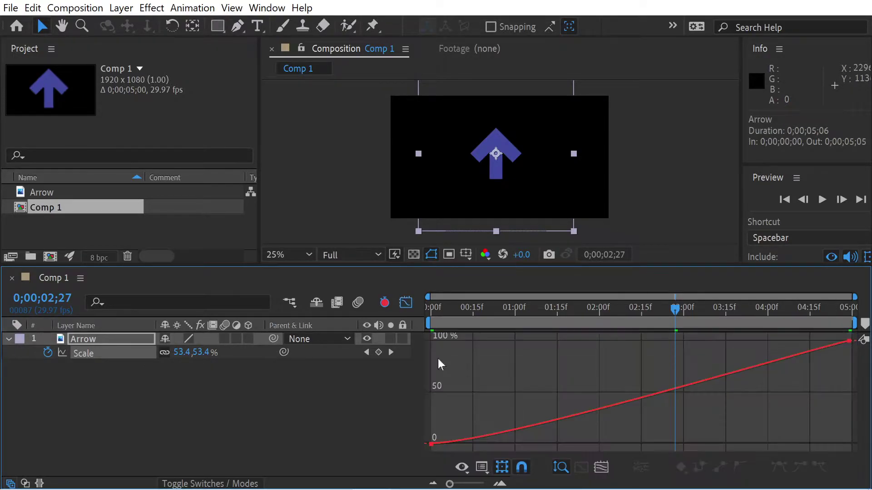
click(848, 341)
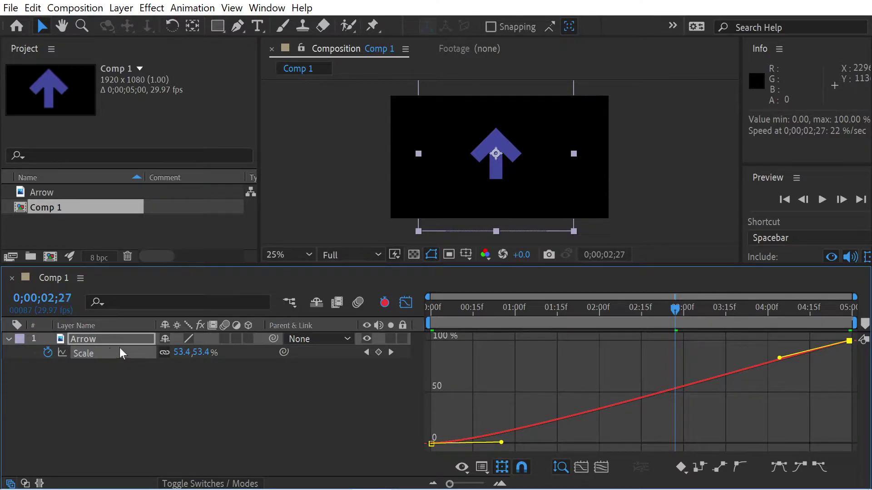
key(shift+F3)
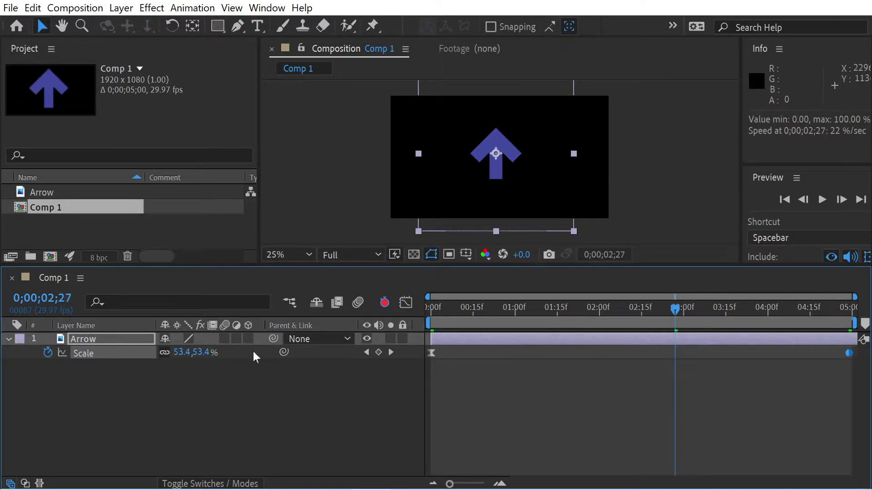
click(848, 354)
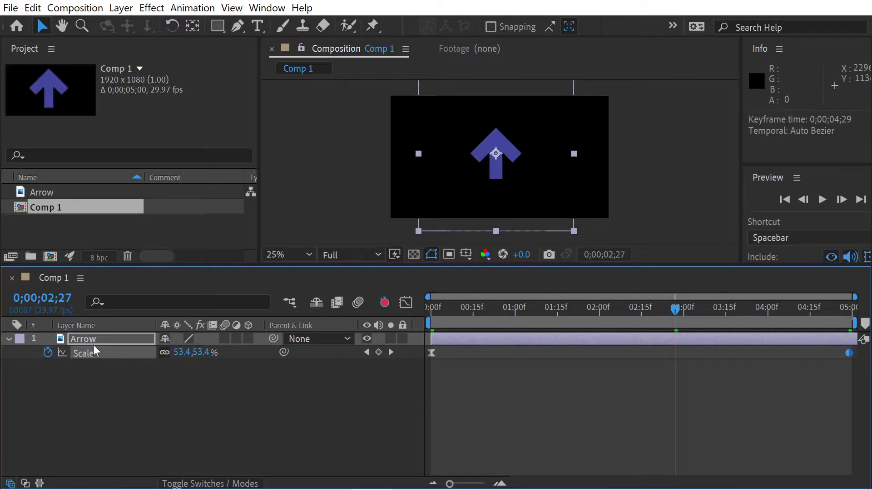
- Raise the end Scale keyframe's handle, then apply Easy Ease to it
key(shift+F3)
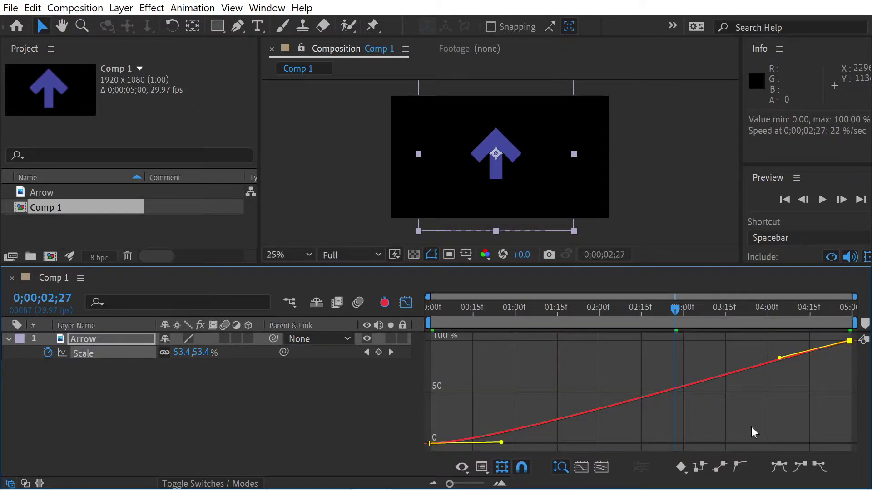
click(802, 386)
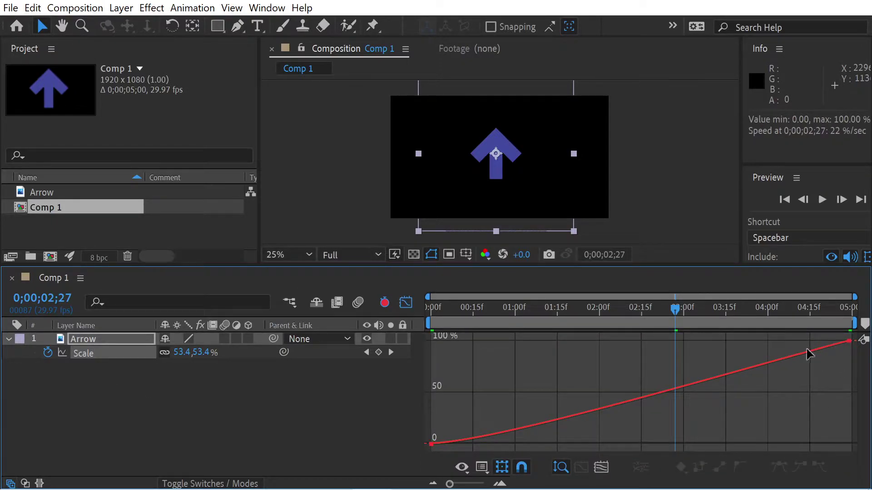
click(849, 341)
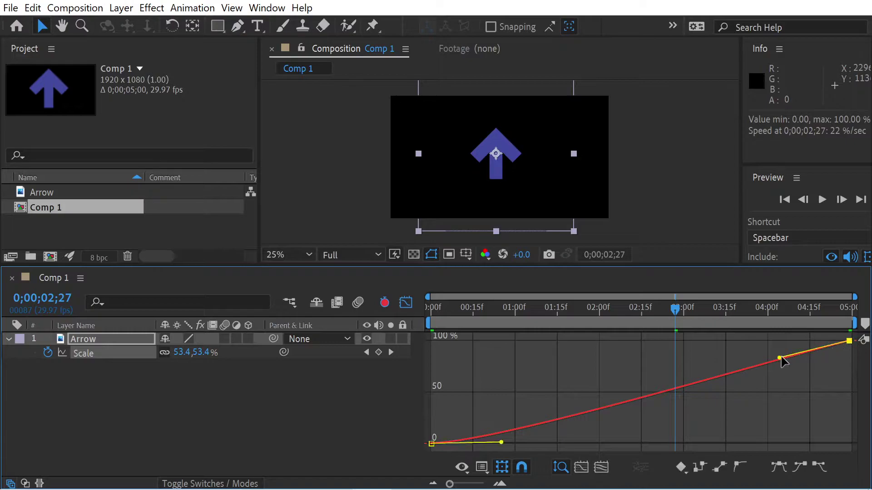
drag(781, 357, 792, 341)
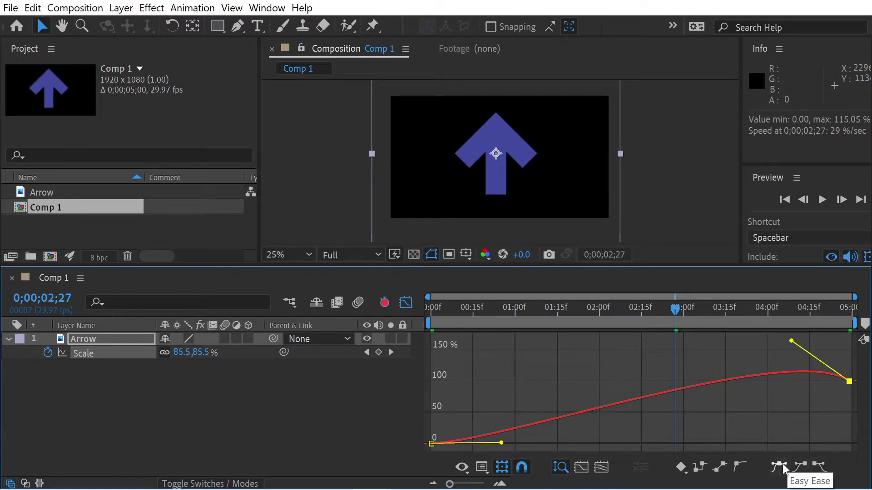
click(779, 469)
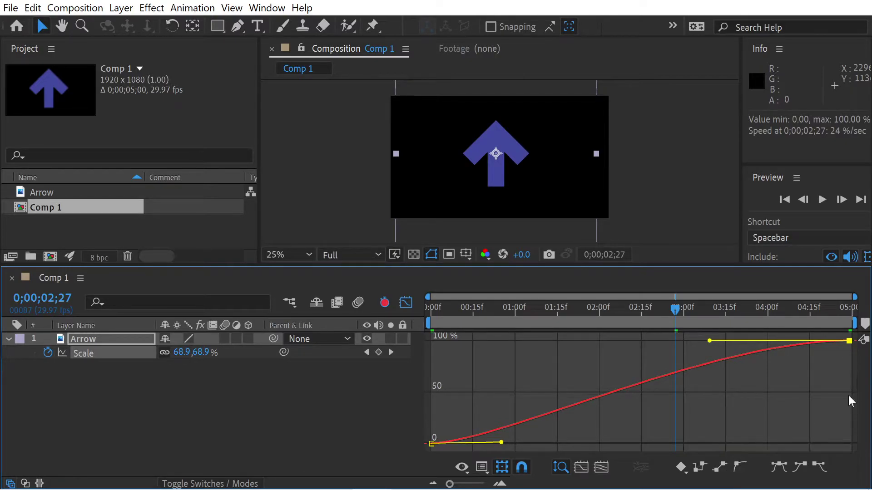
- Select all Scale keyframes and return to layer bar view with the playhead at 0
click(86, 372)
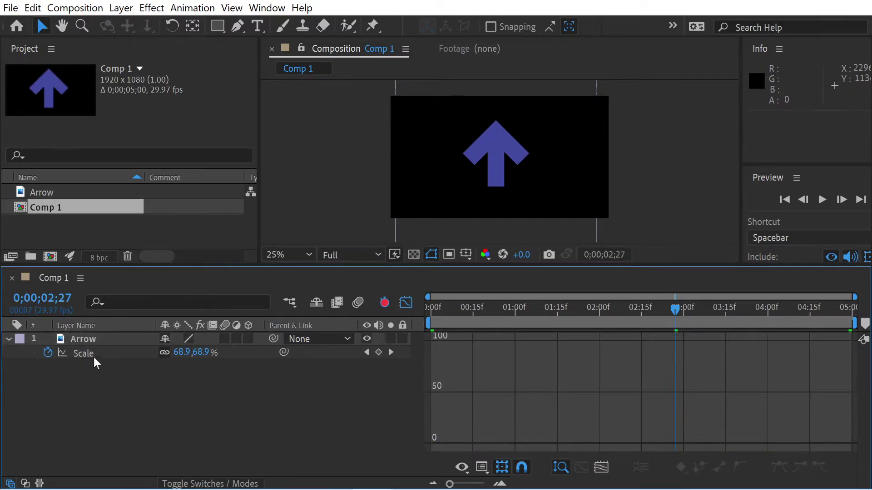
click(93, 357)
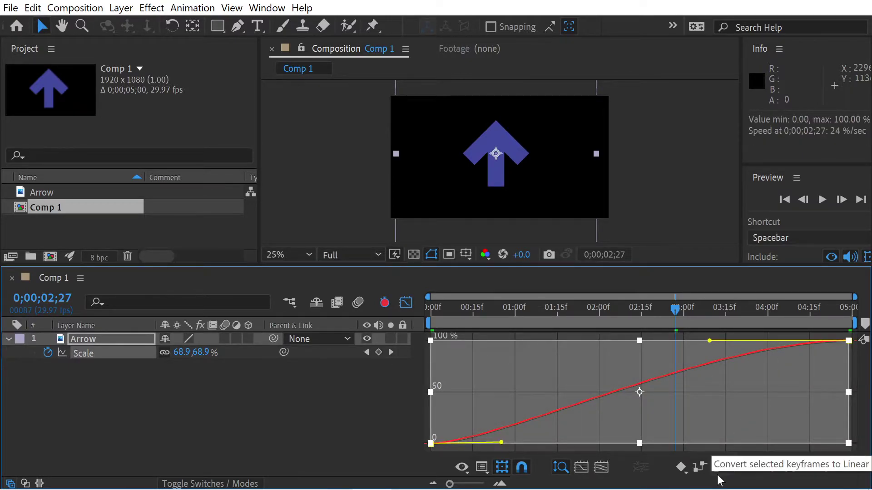
click(683, 471)
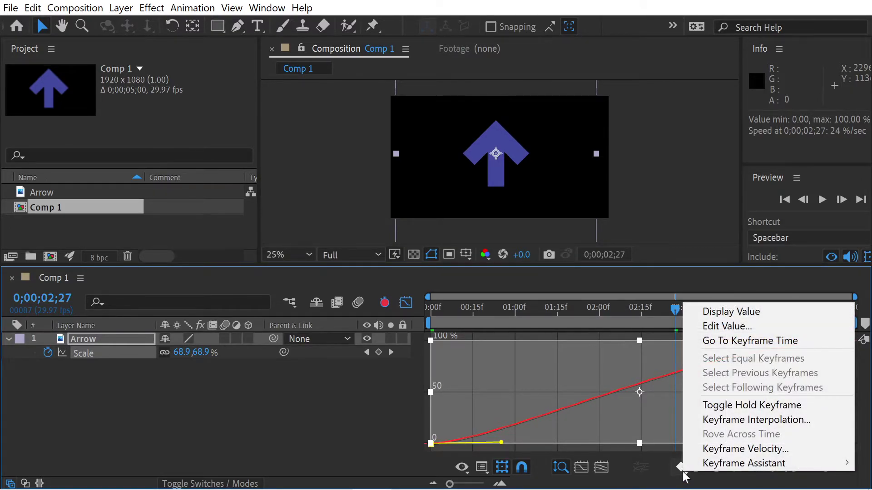
click(313, 449)
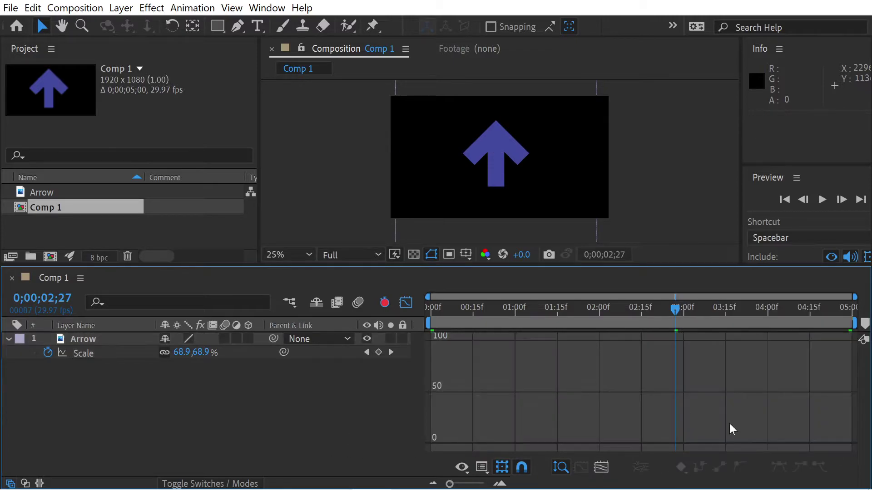
key(shift+F3)
drag(675, 353, 397, 338)
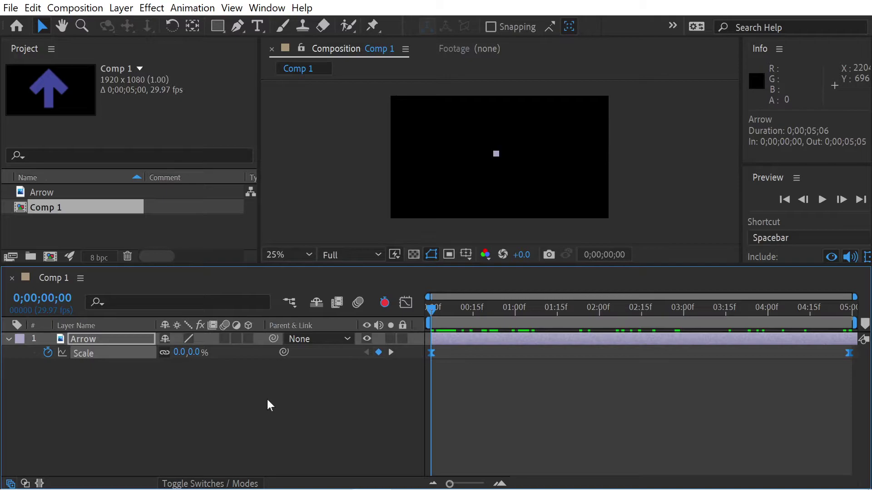
- Select the Arrow's Rotation property and move to the last frame
click(103, 385)
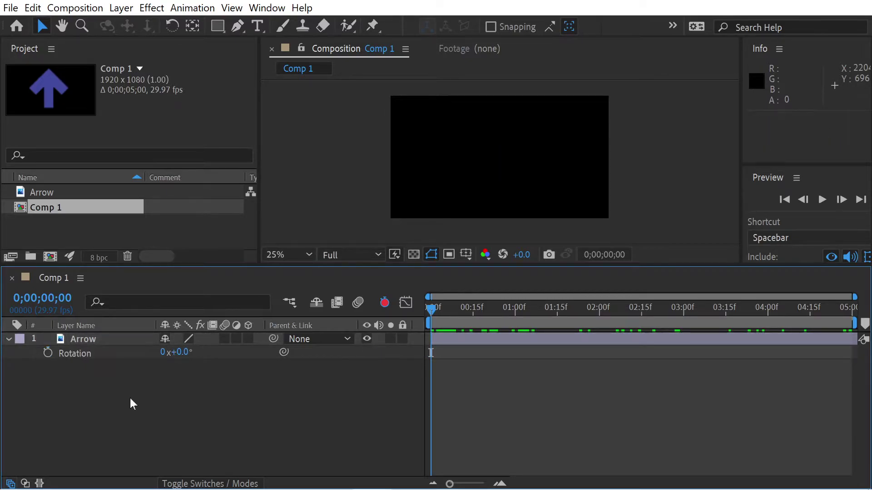
click(80, 357)
drag(474, 309, 400, 314)
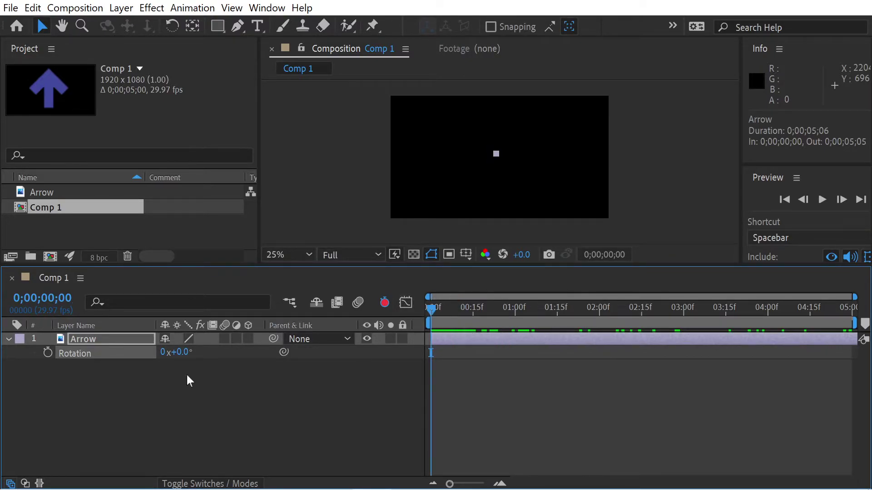
click(517, 320)
key(End)
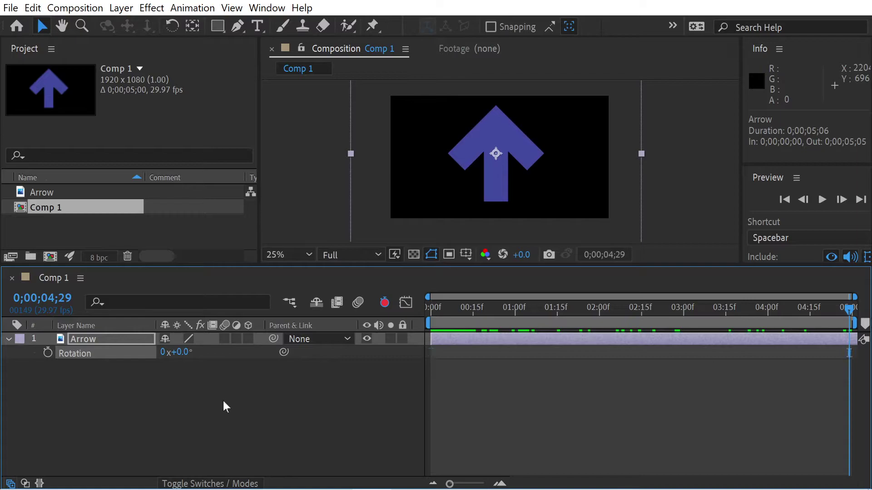
- Keyframe Rotation at -1x+0.0° on 0;00;05;00 and preview the animation from the start
click(163, 353)
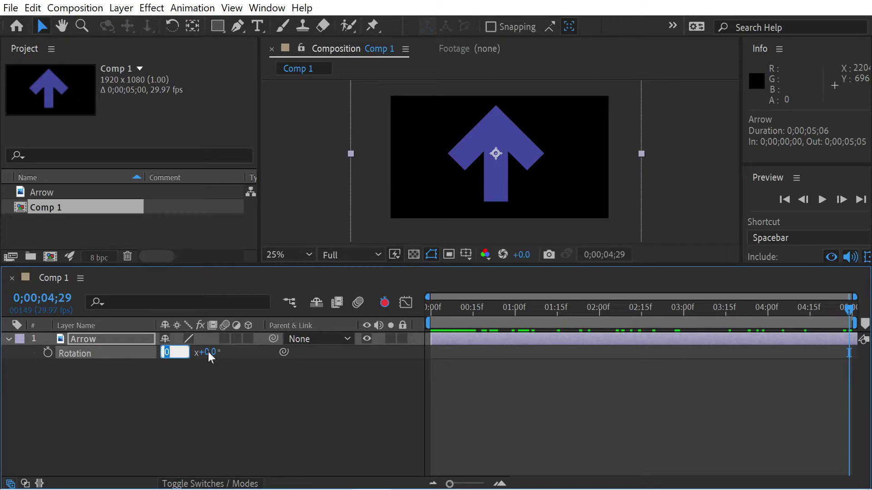
drag(503, 309, 399, 296)
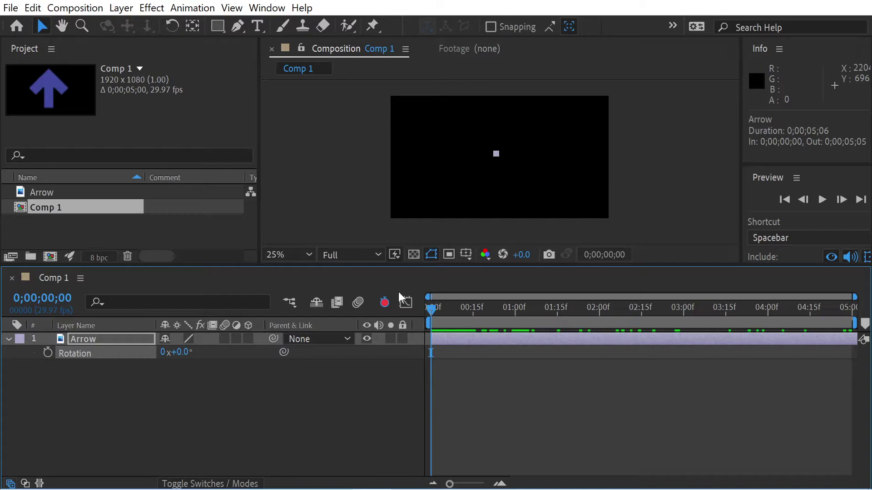
key(End)
key(Page_Down)
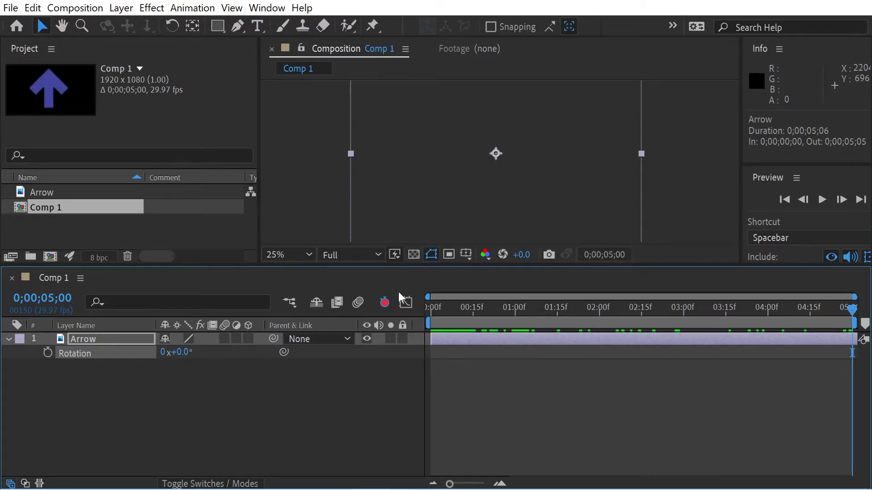
click(162, 357)
key(Return)
key(alt+shift+r)
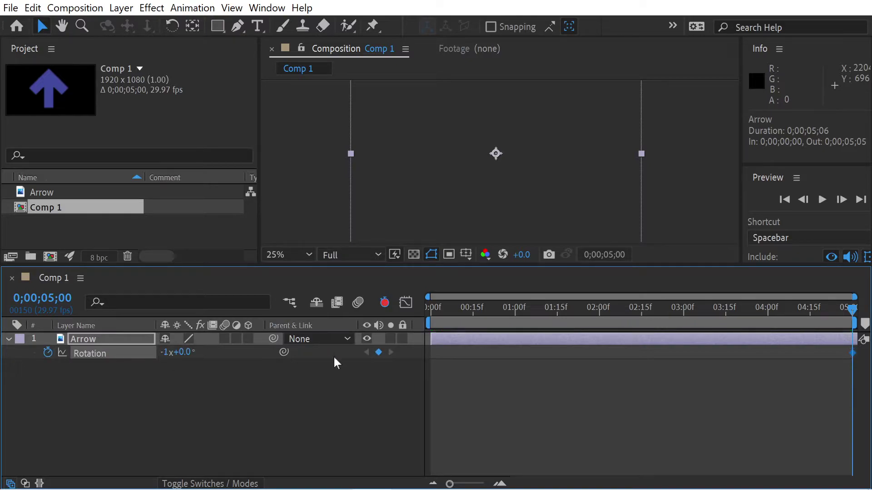
drag(453, 314, 371, 313)
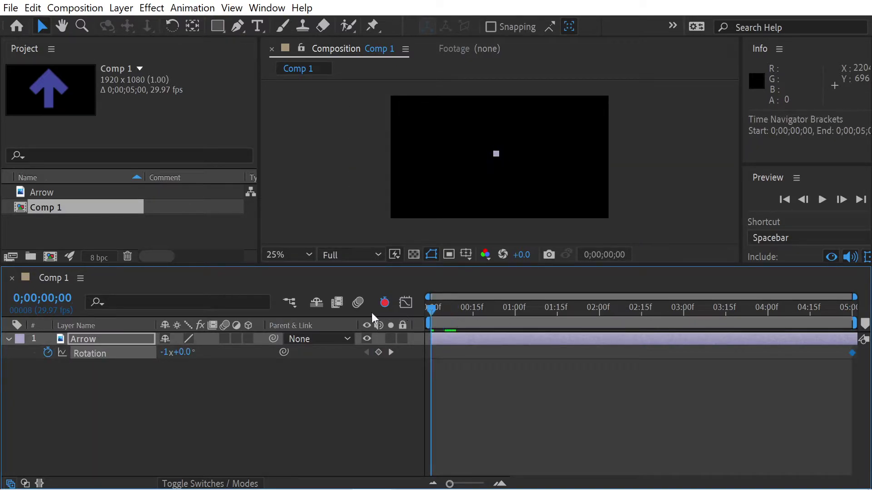
key(space)
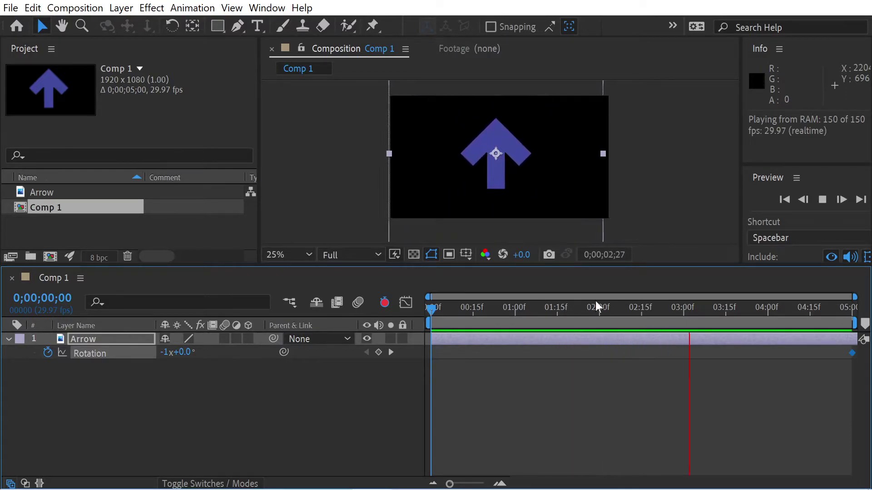
- Set the frame-0 Rotation to 0x+0.0° and preview the full counterclockwise turn
key(space)
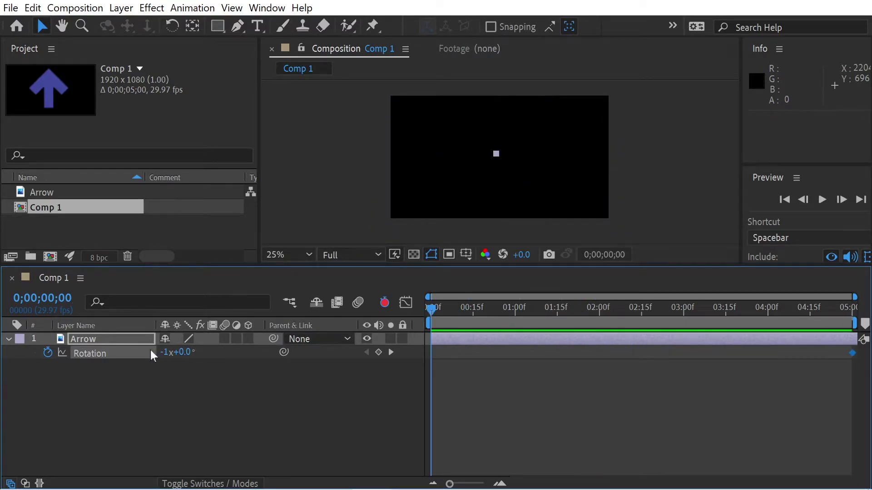
click(164, 352)
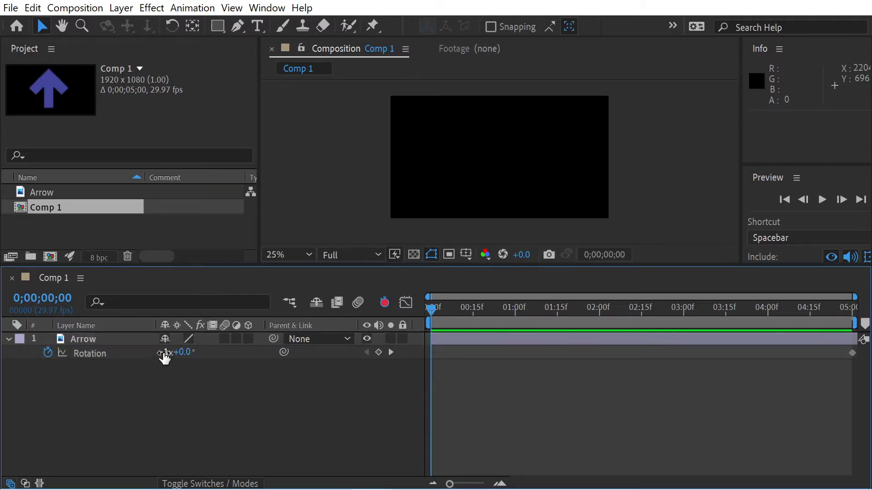
text(0)
key(Tab)
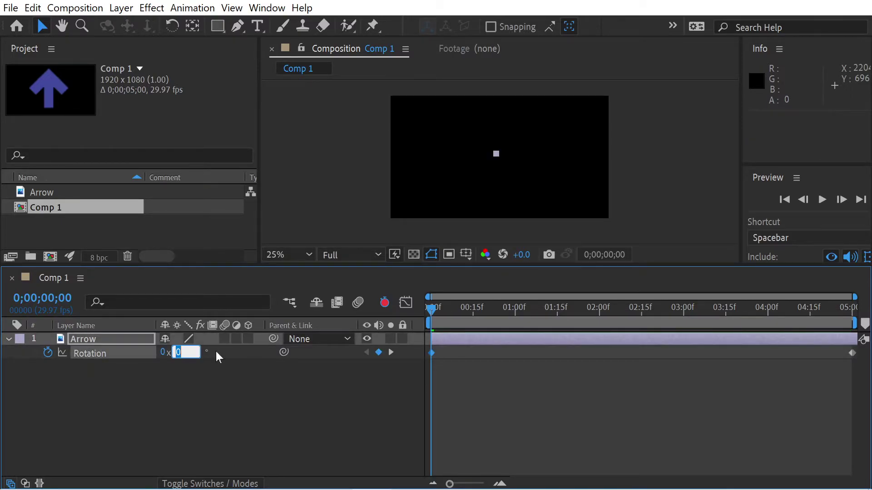
key(Return)
key(space)
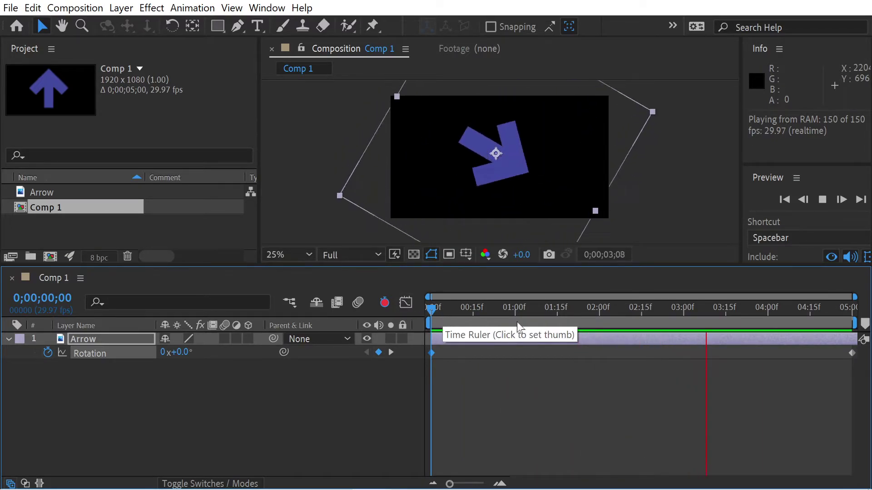
drag(519, 306, 413, 312)
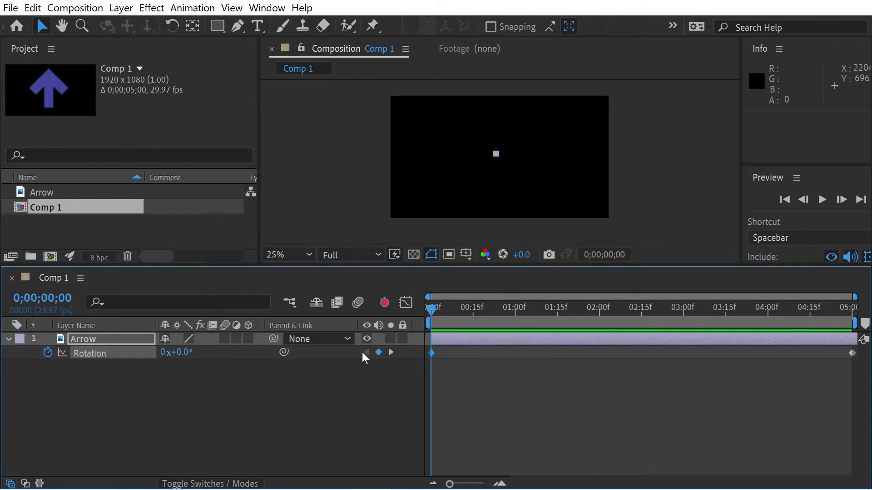
- Scrub through the Rotation graph's straight drop from 0° to -360° over five seconds
key(shift+F3)
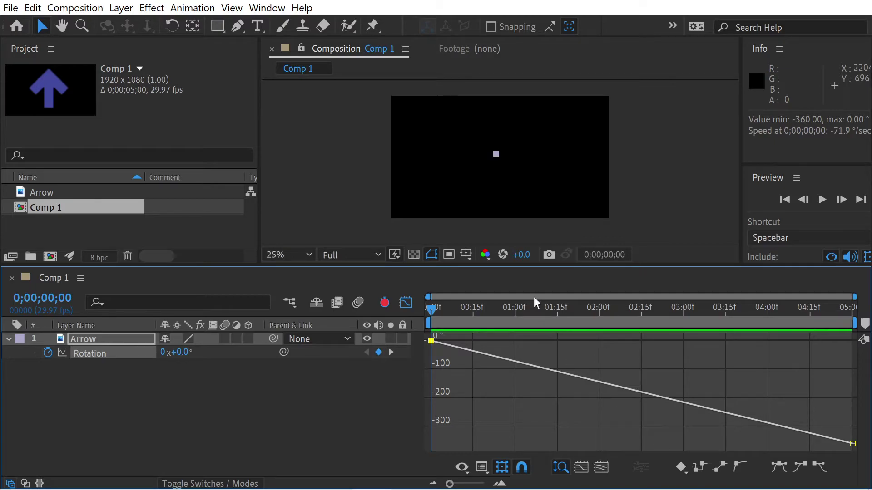
click(438, 310)
drag(438, 310, 871, 373)
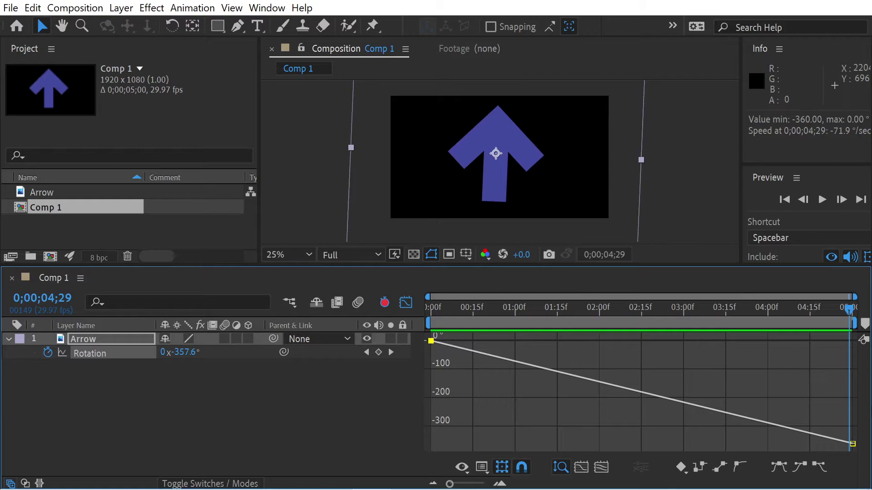
drag(868, 415, 869, 465)
drag(852, 467, 401, 409)
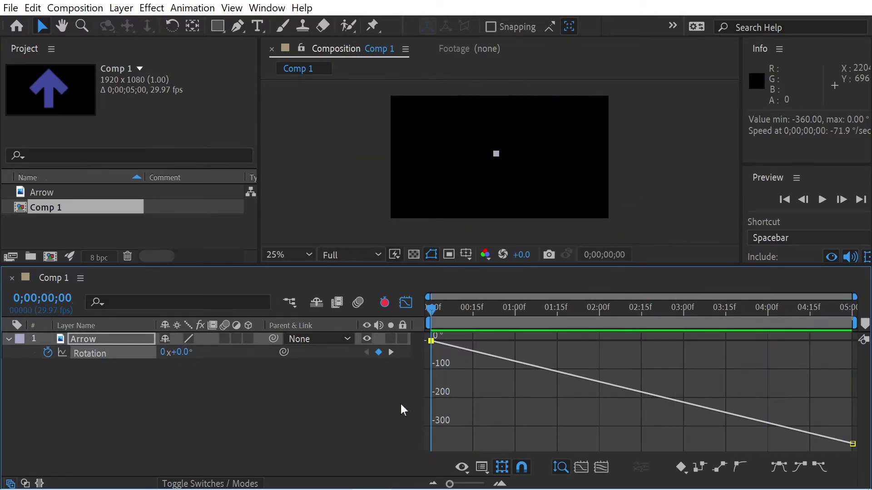
- Delete the 5-second Rotation keyframe and set -1x+0.0° at 0;00;04;29 instead
click(406, 303)
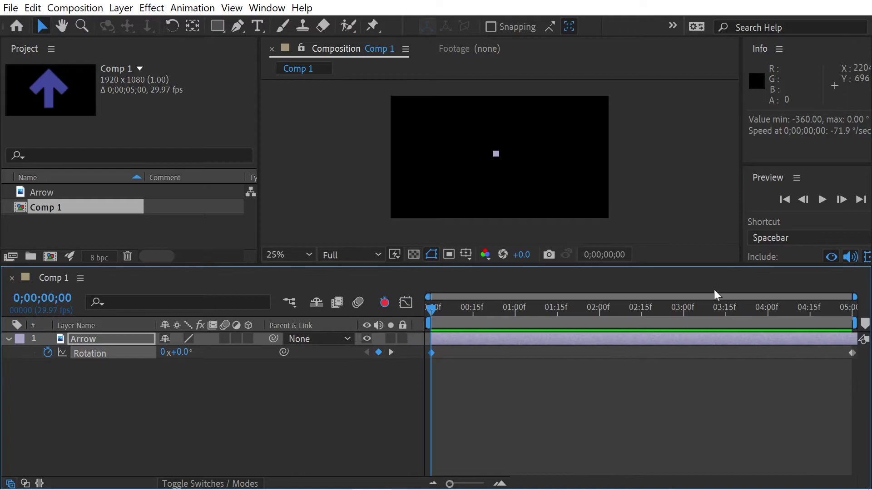
click(853, 353)
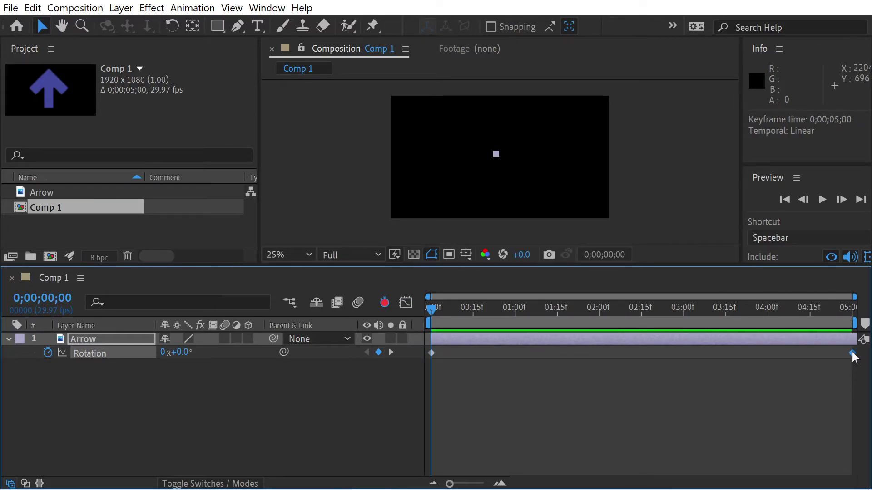
key(Delete)
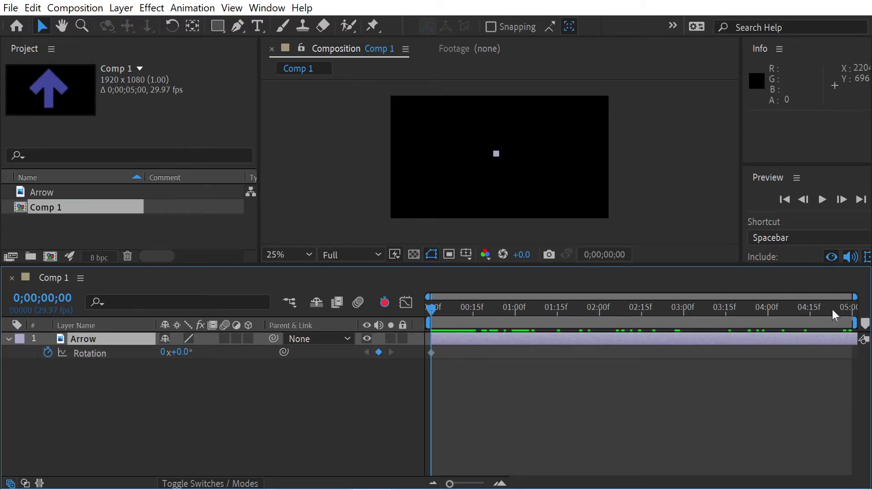
drag(806, 309, 849, 310)
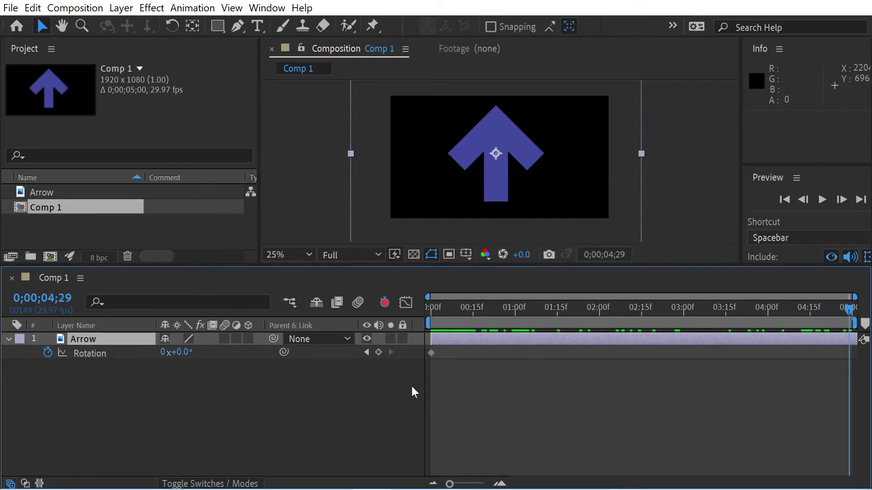
click(164, 354)
text(-1)
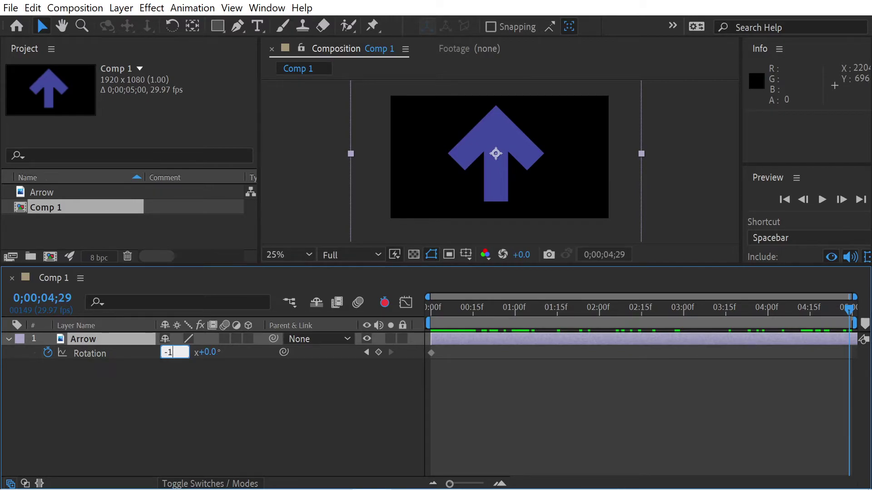
key(Tab)
- Scrub the new spin and view its Rotation graph in a taller timeline panel
drag(494, 298, 850, 346)
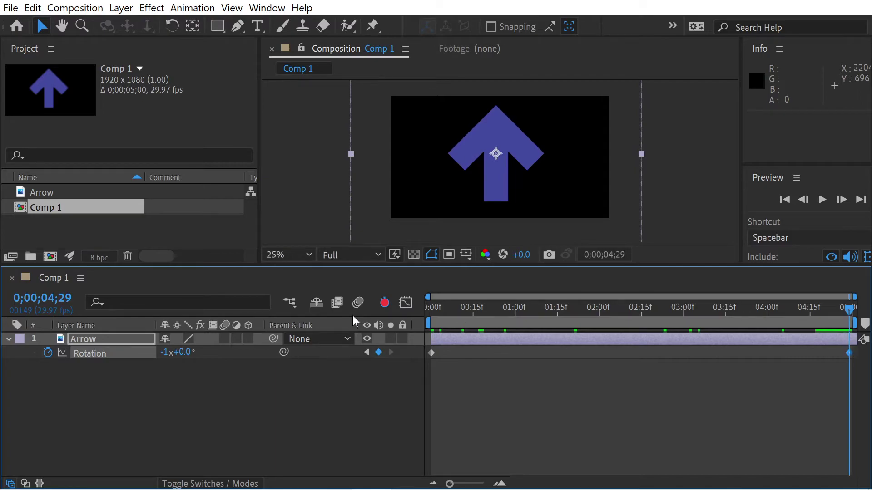
key(shift+F3)
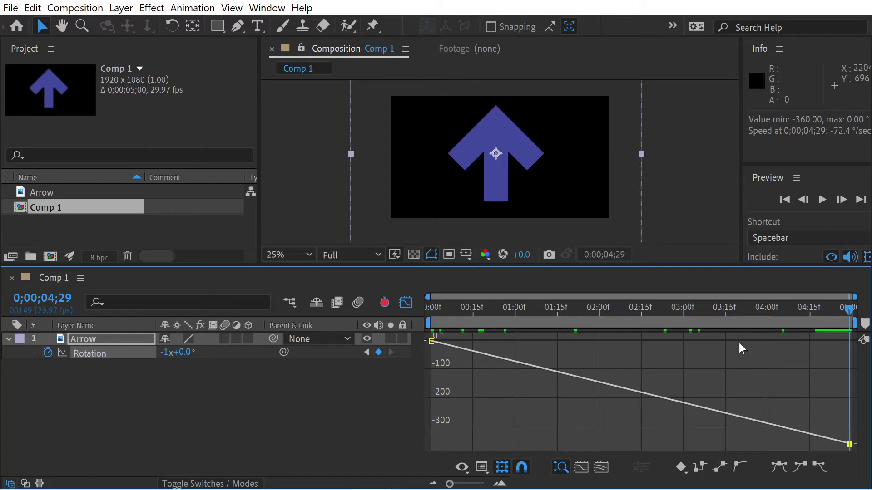
drag(717, 309, 849, 309)
drag(720, 266, 721, 234)
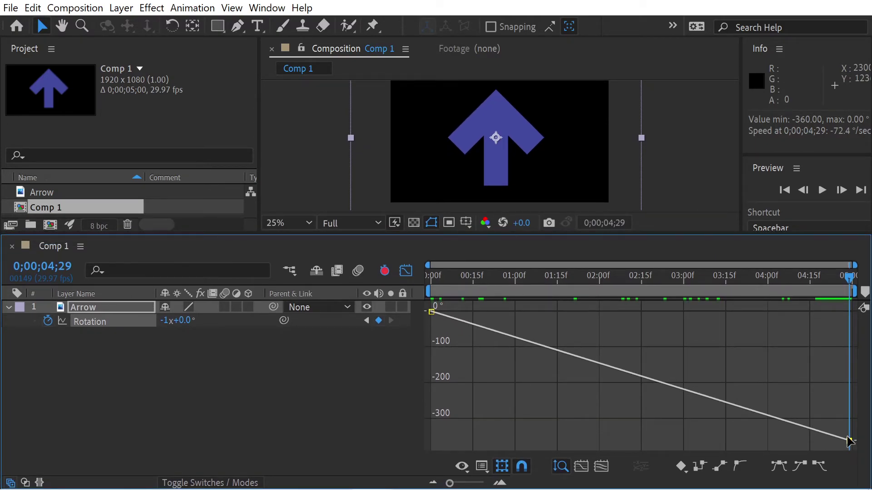
- Pull the end Rotation handle down so the spin overshoots to about -375° before settling at -360°
key(Delete)
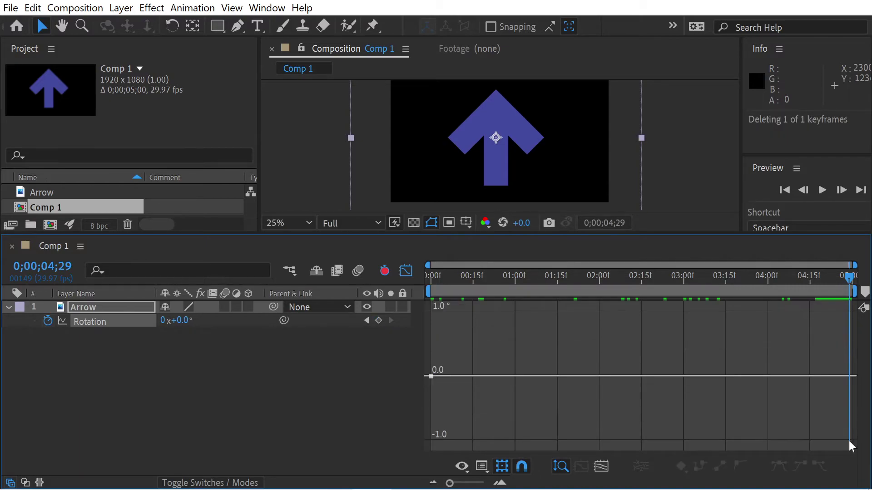
key(ctrl+z)
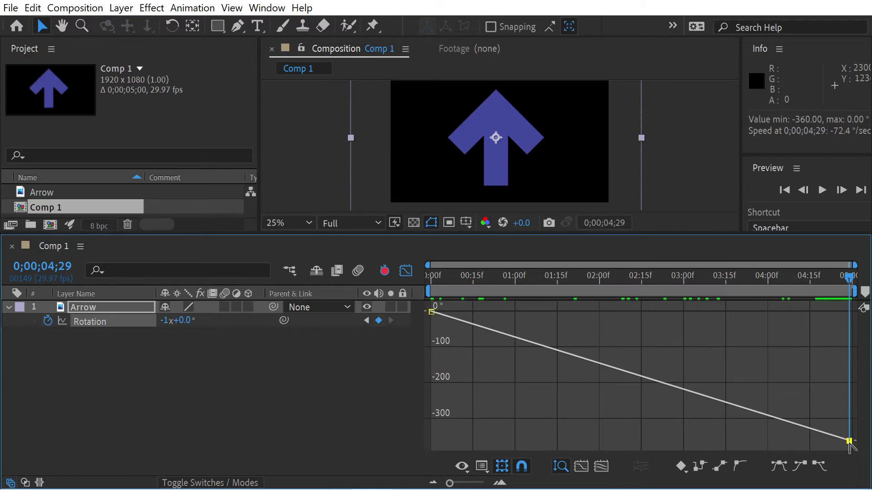
click(848, 441)
mouse_move(780, 420)
mouse_down()
mouse_move(778, 466)
mouse_move(776, 420)
mouse_move(790, 461)
mouse_move(786, 407)
mouse_move(782, 430)
mouse_up()
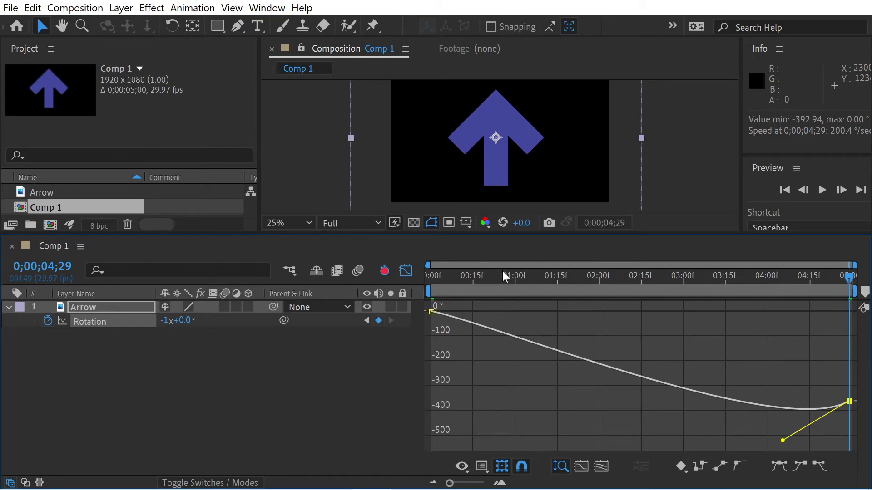
drag(502, 271, 783, 336)
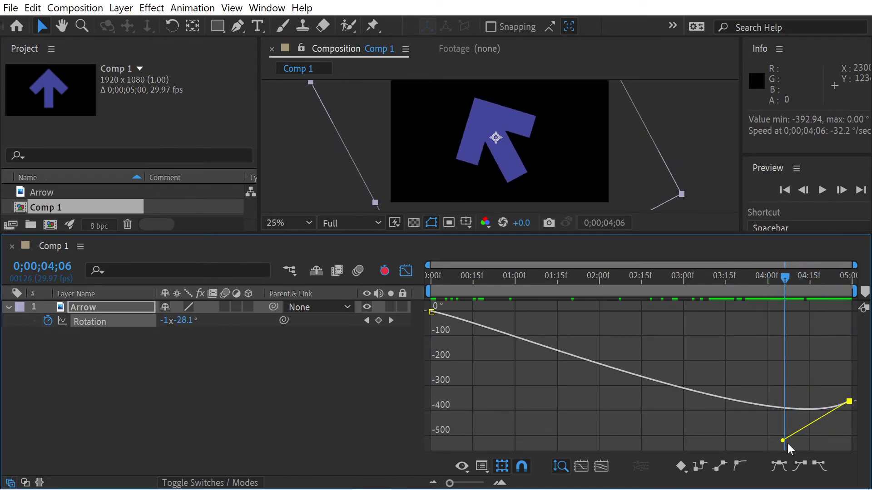
drag(782, 443, 781, 427)
drag(682, 276, 807, 300)
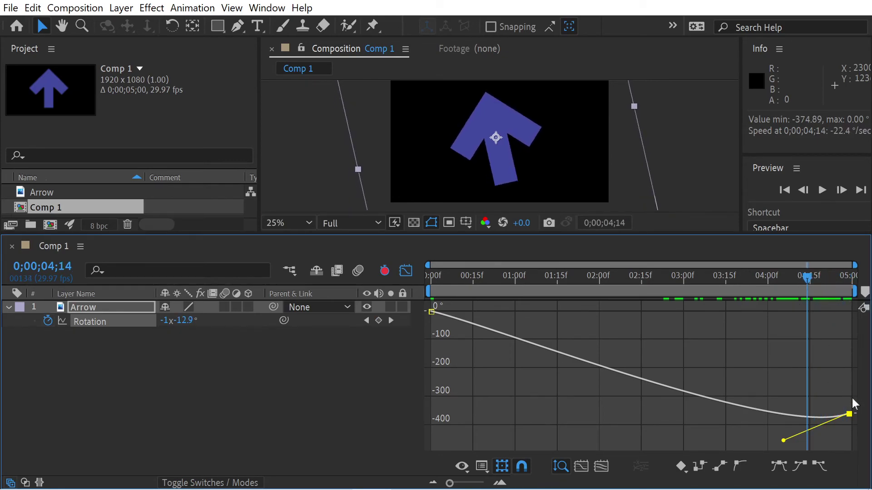
- Ease in the last Rotation keyframe so the spin dips to about -373° before settling at -360°
click(799, 466)
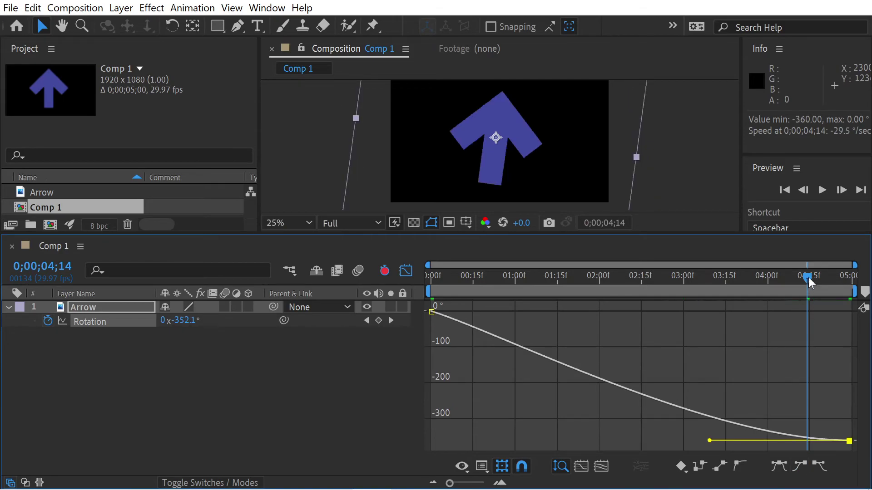
drag(809, 280, 798, 306)
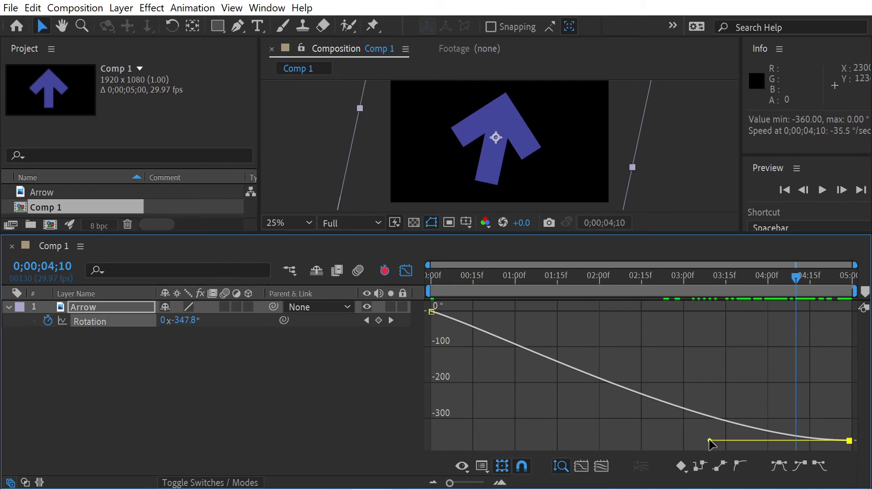
mouse_move(709, 442)
mouse_down()
mouse_move(709, 459)
mouse_move(716, 441)
mouse_move(715, 453)
mouse_up()
drag(797, 278, 701, 283)
key(space)
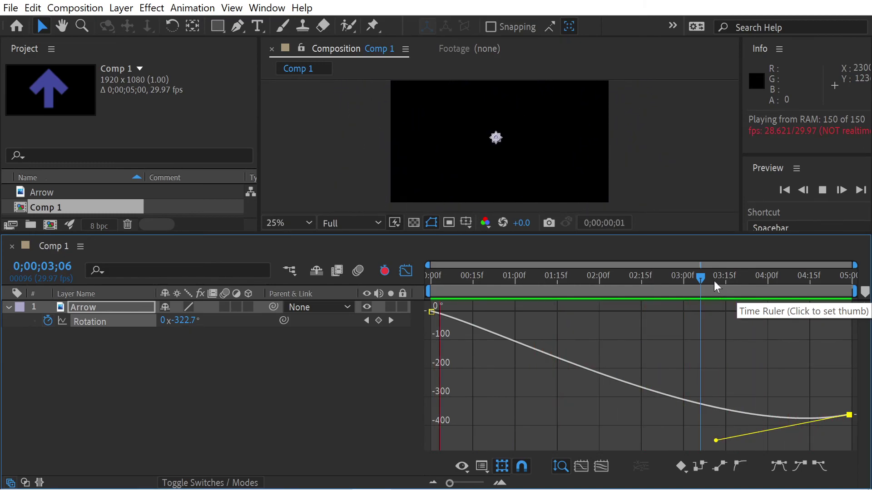
click(735, 277)
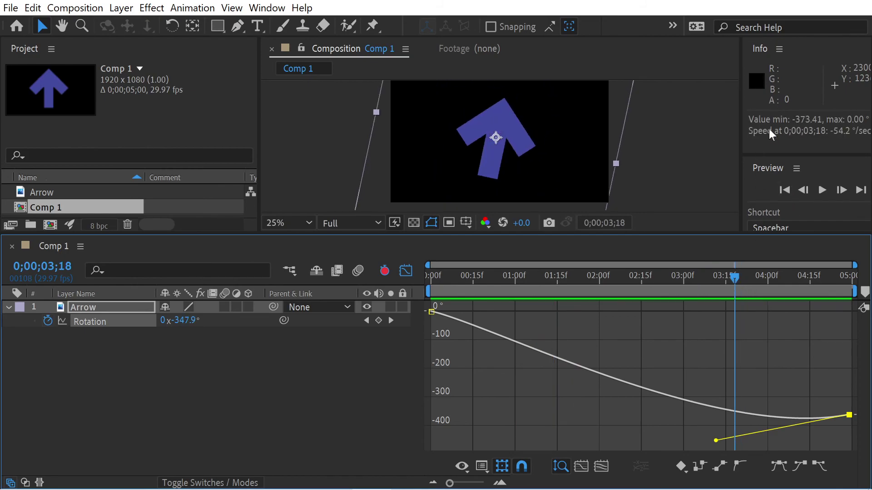
key(space)
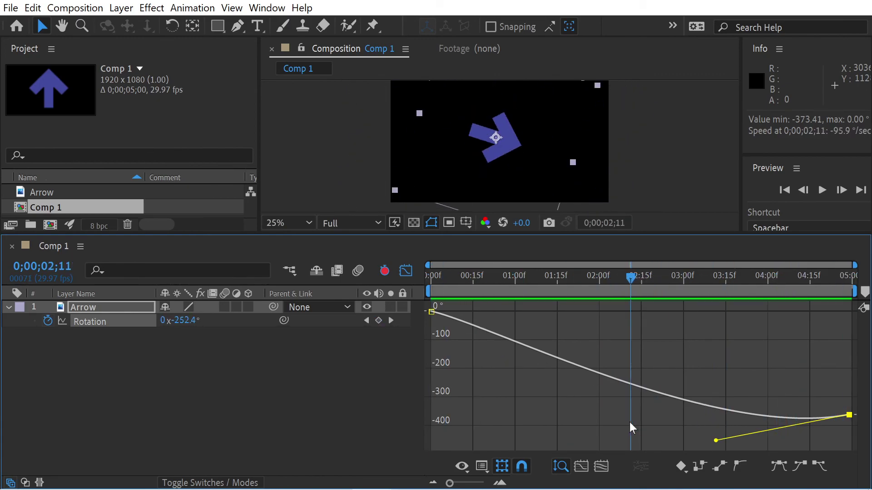
click(471, 469)
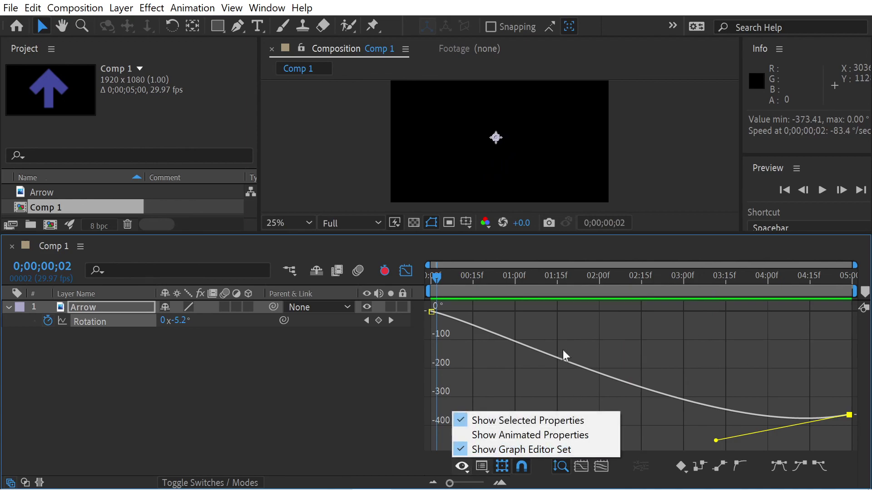
click(529, 259)
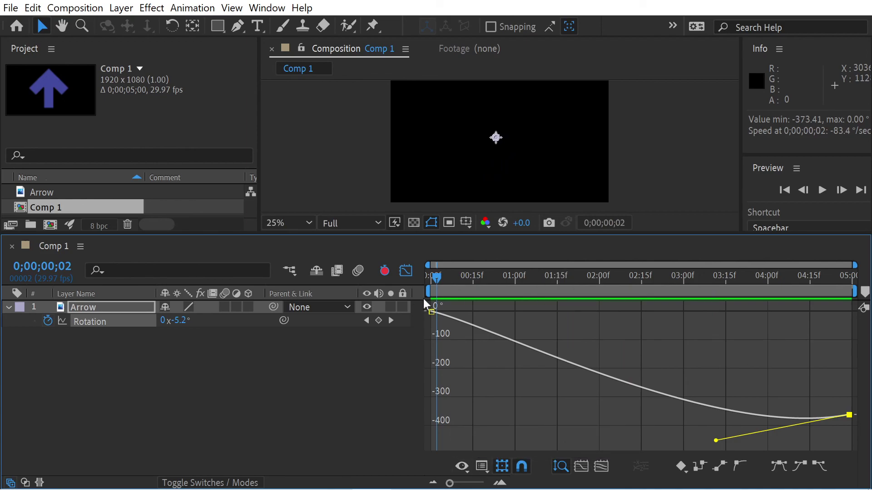